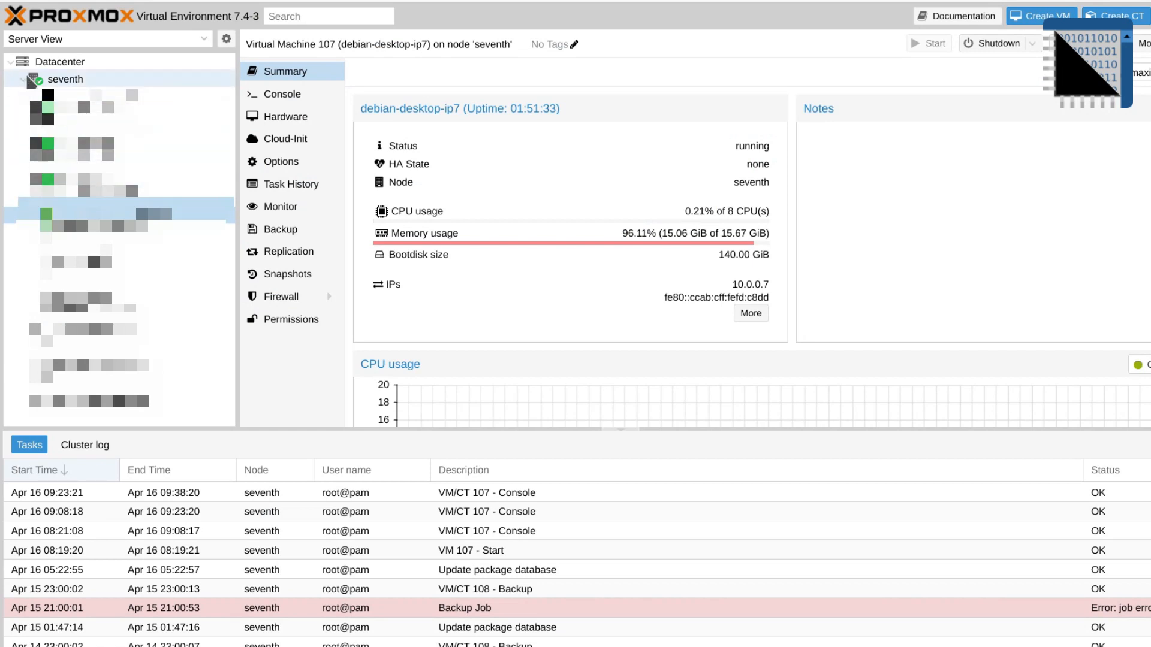
# Step: Start creating a virtual machine on node seventh and name it testcomp
pyautogui.click(24, 84)
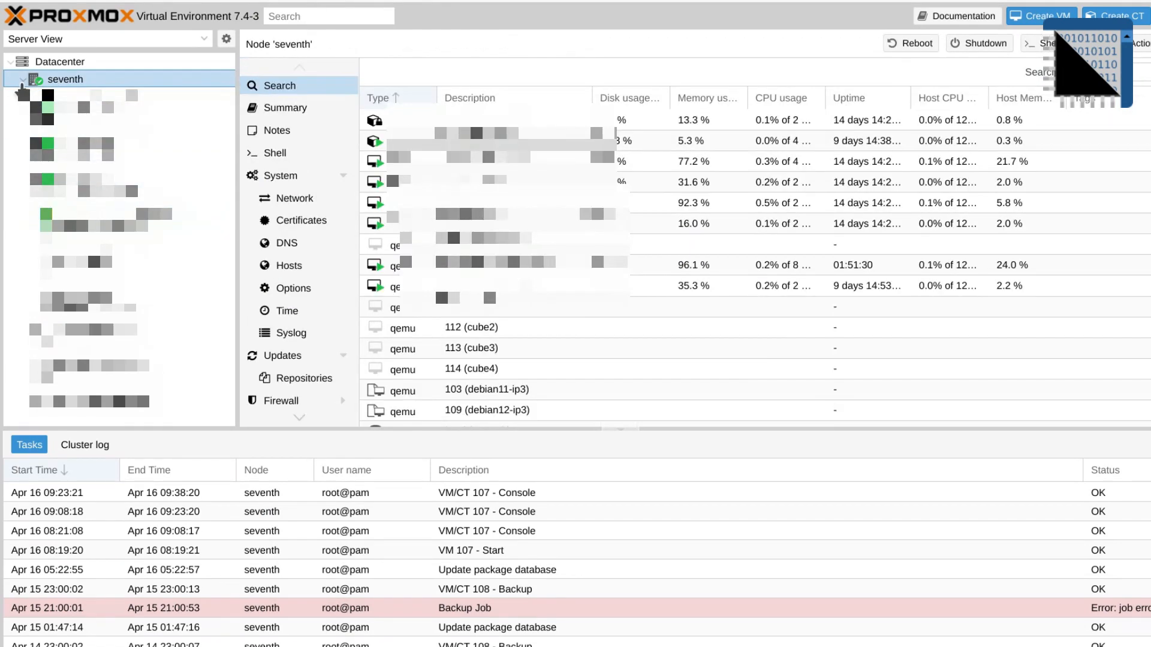
pyautogui.click(23, 81)
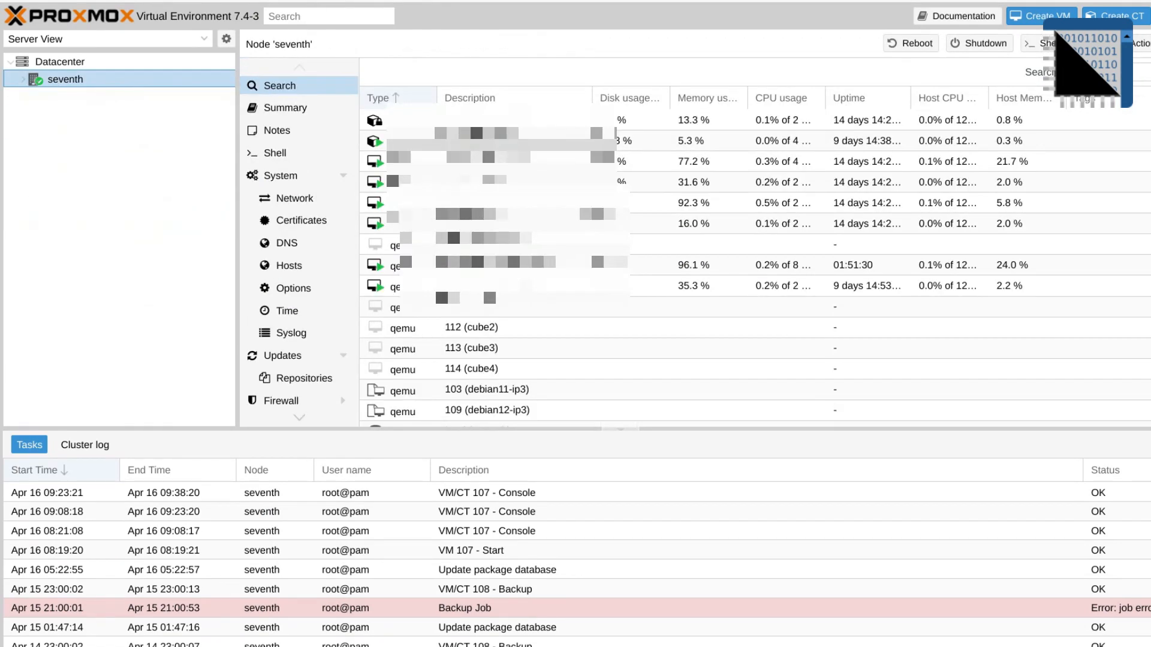
pyautogui.click(1039, 16)
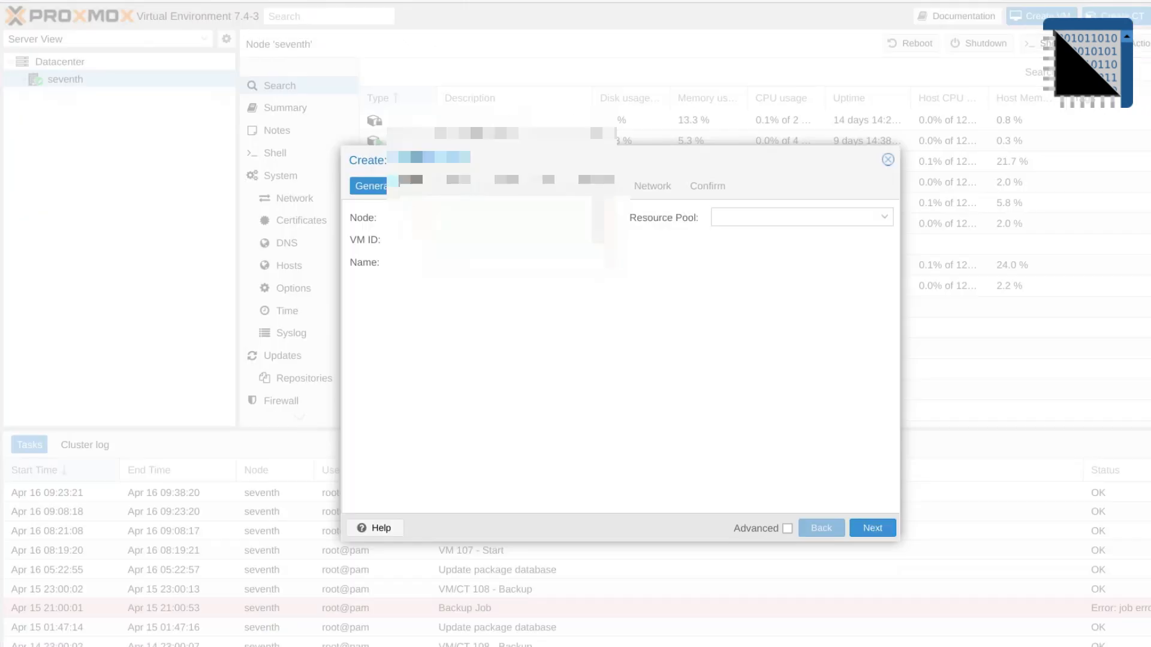
pyautogui.click(465, 263)
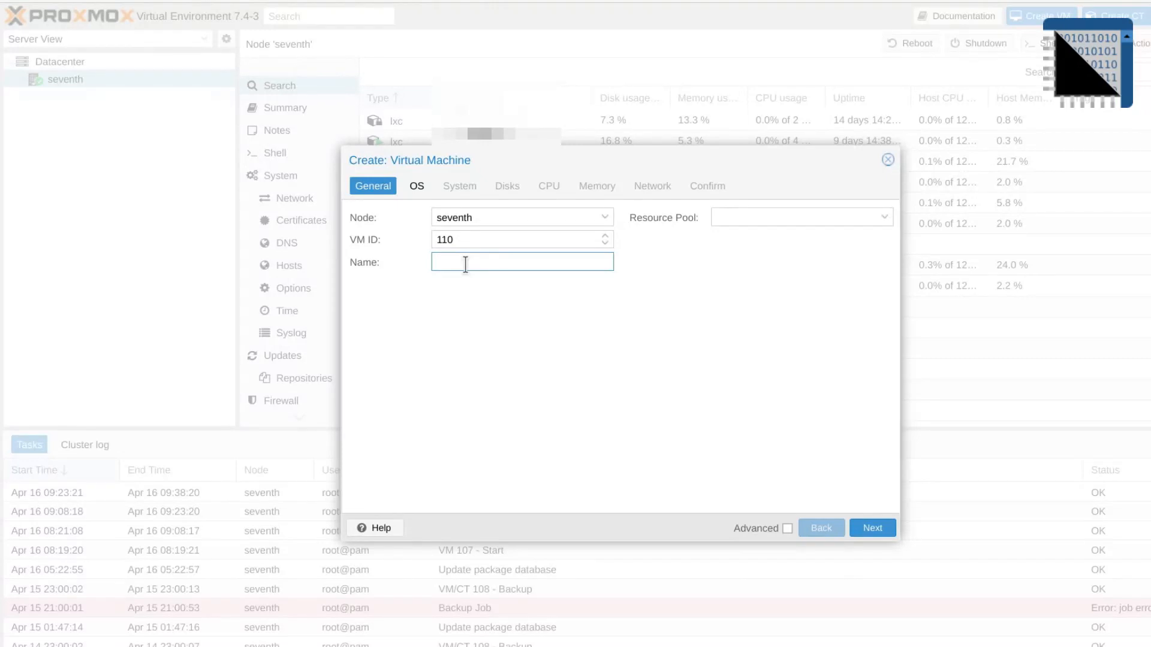
pyautogui.write('testcon')
pyautogui.write('p')
pyautogui.click(725, 216)
# Step: Set the new virtual machine to use no installation media, keeping the default i440fx machine type
pyautogui.click(417, 186)
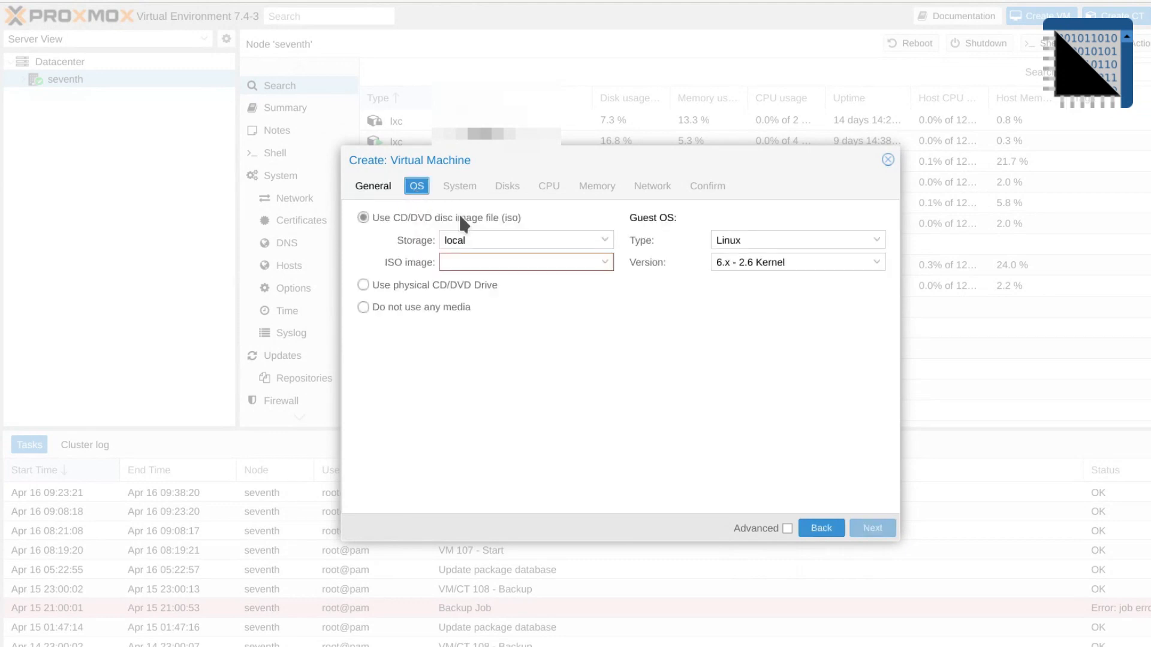
pyautogui.click(495, 235)
pyautogui.click(495, 235)
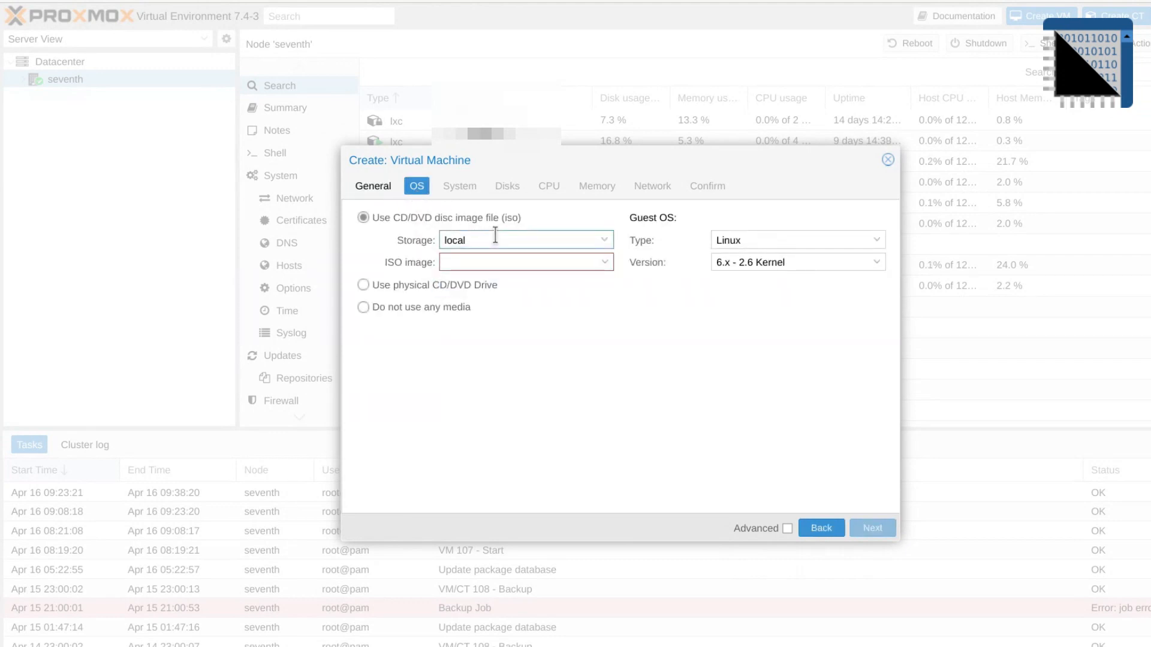
pyautogui.click(412, 305)
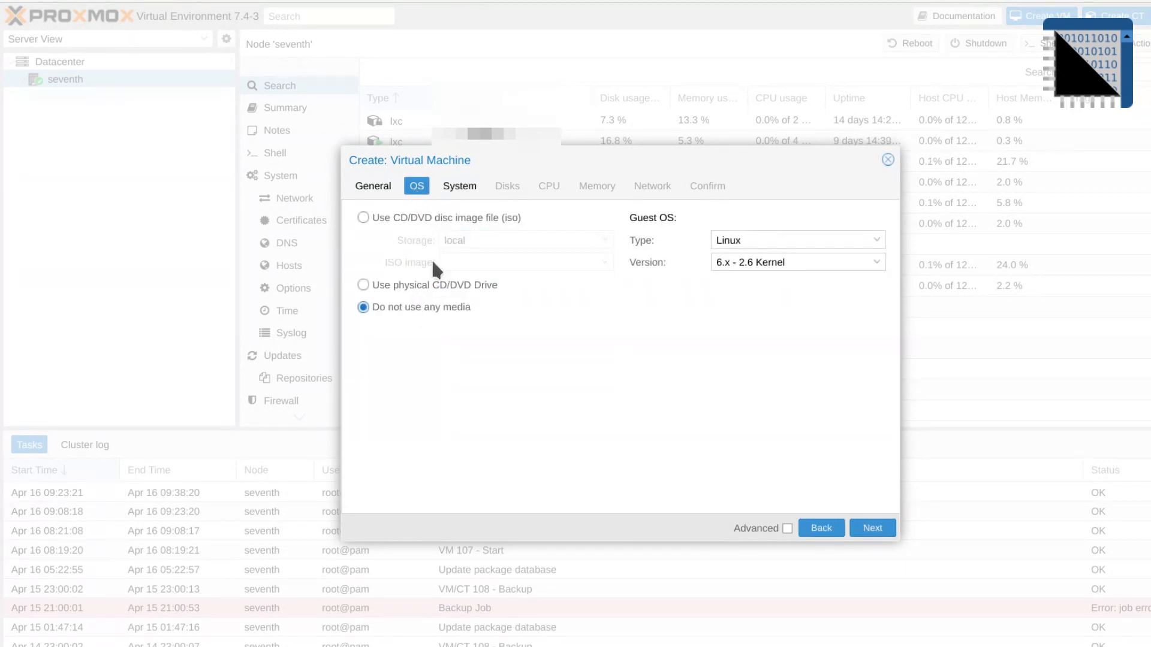
pyautogui.click(462, 187)
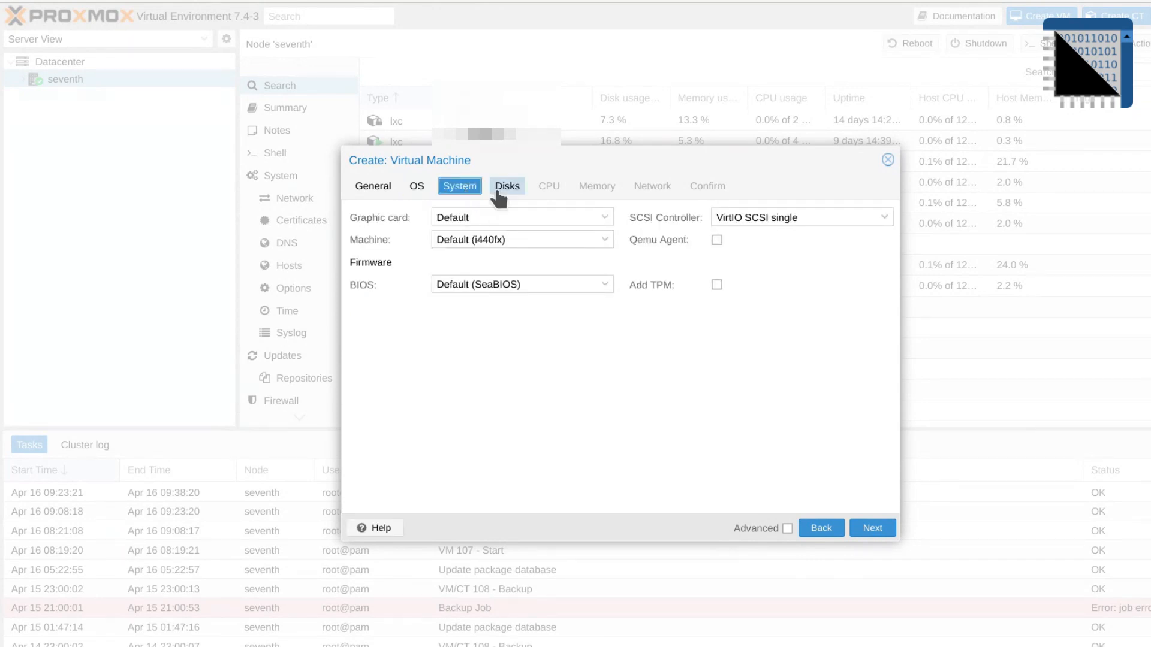
pyautogui.click(482, 242)
pyautogui.click(483, 242)
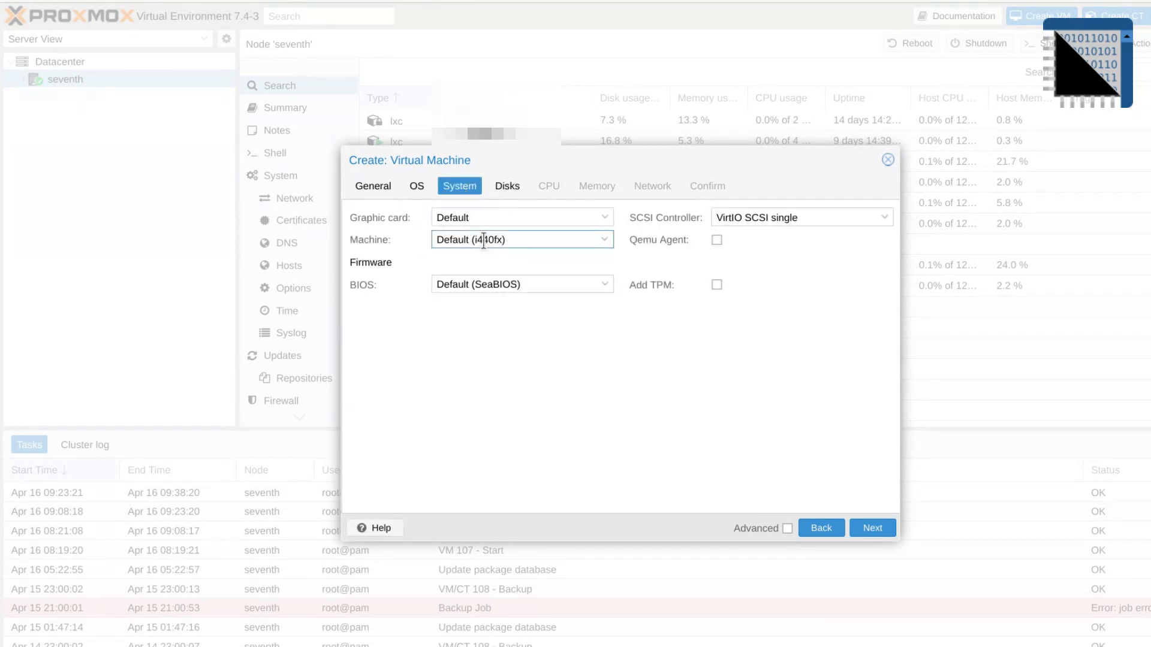
# Step: Keep the default disk and give the new virtual machine 2 CPU sockets with 2 cores
pyautogui.click(507, 187)
pyautogui.click(547, 188)
pyautogui.doubleClick(496, 220)
pyautogui.write('2')
pyautogui.doubleClick(488, 241)
pyautogui.write('2')
# Step: Set the new virtual machine's memory to 4048 MiB
pyautogui.click(597, 187)
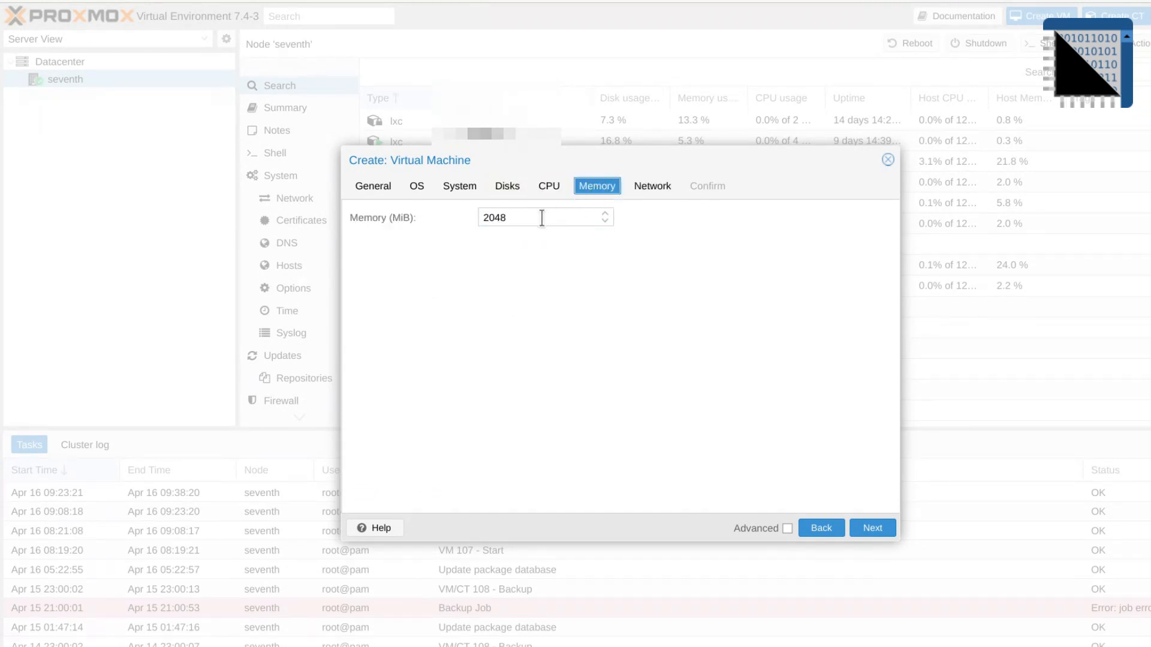
pyautogui.moveTo(489, 218); pyautogui.dragTo(453, 221)
pyautogui.write('4')
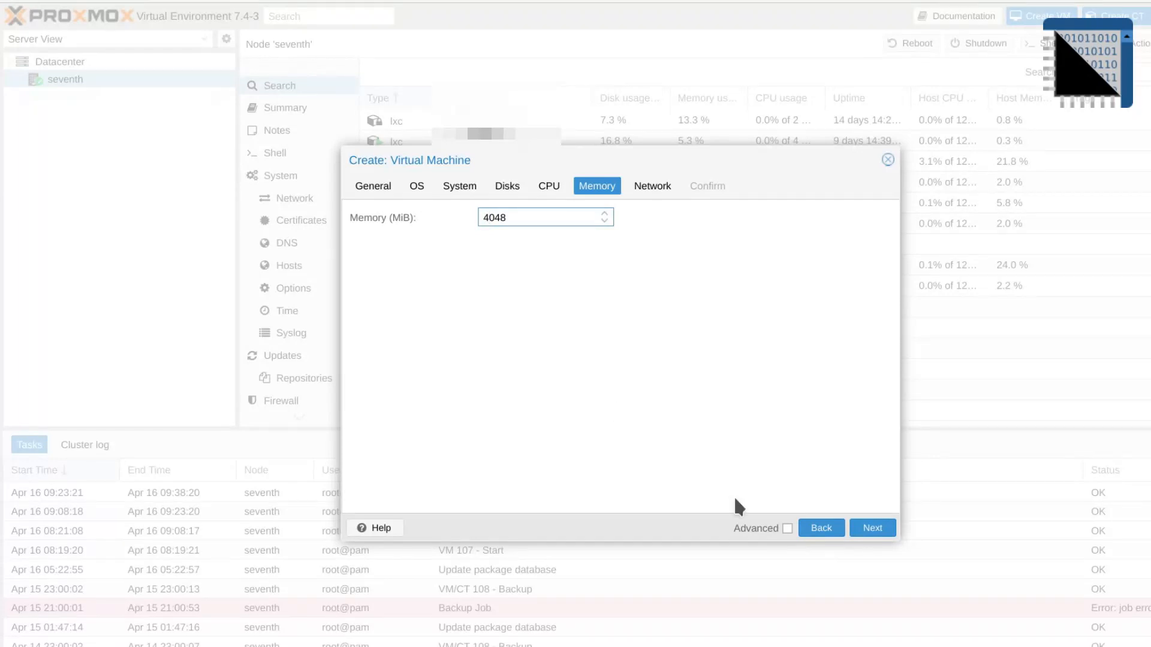
# Step: Connect the virtual machine's network device to bridge vmbr1 and finish creating the machine
pyautogui.click(653, 186)
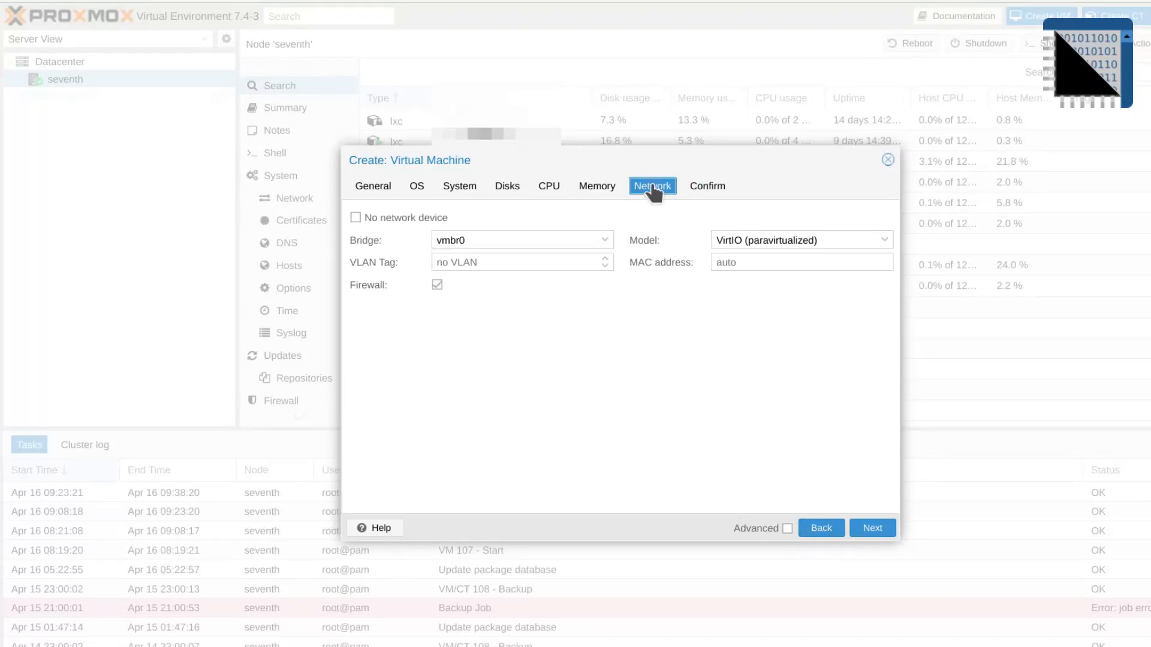
pyautogui.click(519, 240)
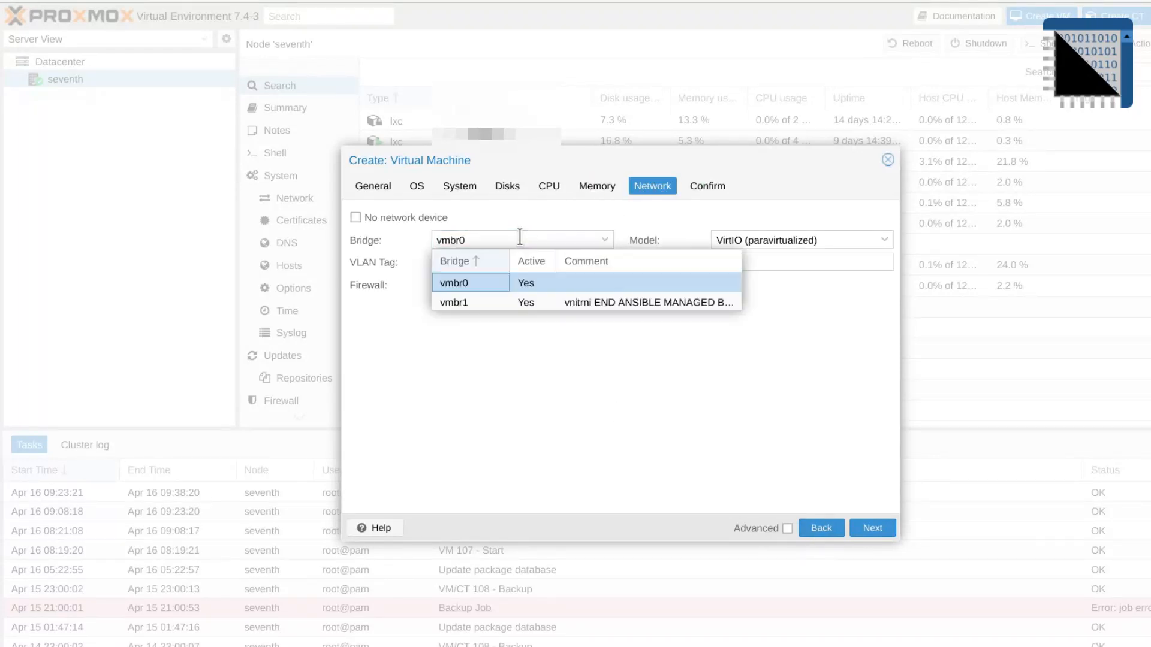
pyautogui.click(452, 302)
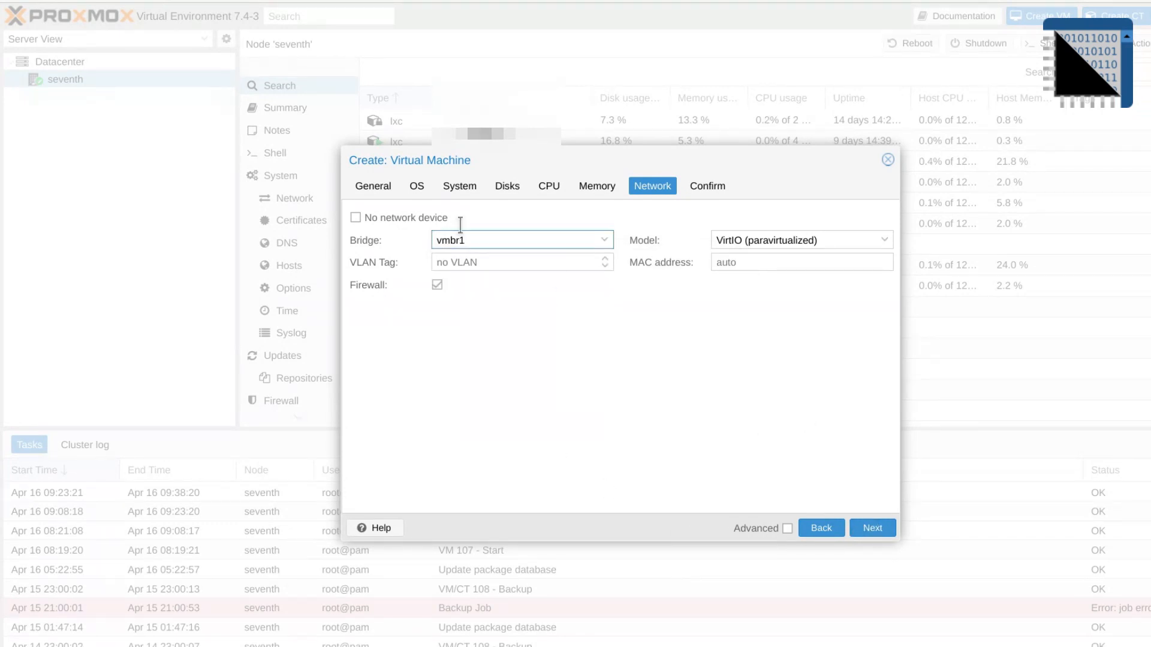
pyautogui.click(868, 530)
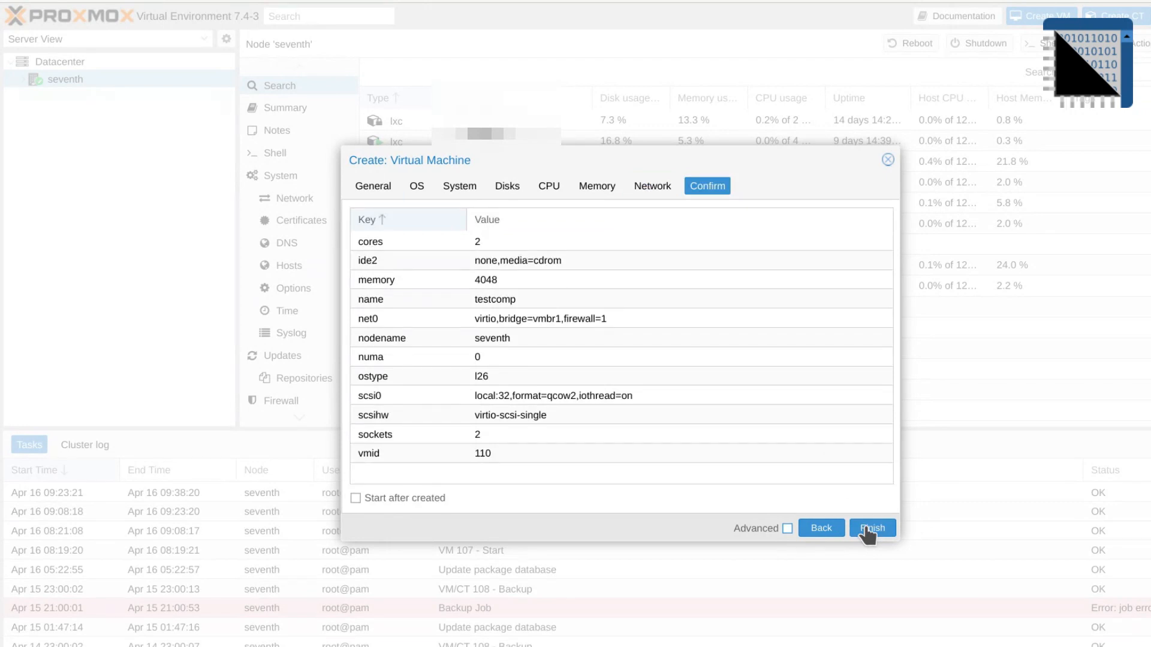
pyautogui.click(866, 527)
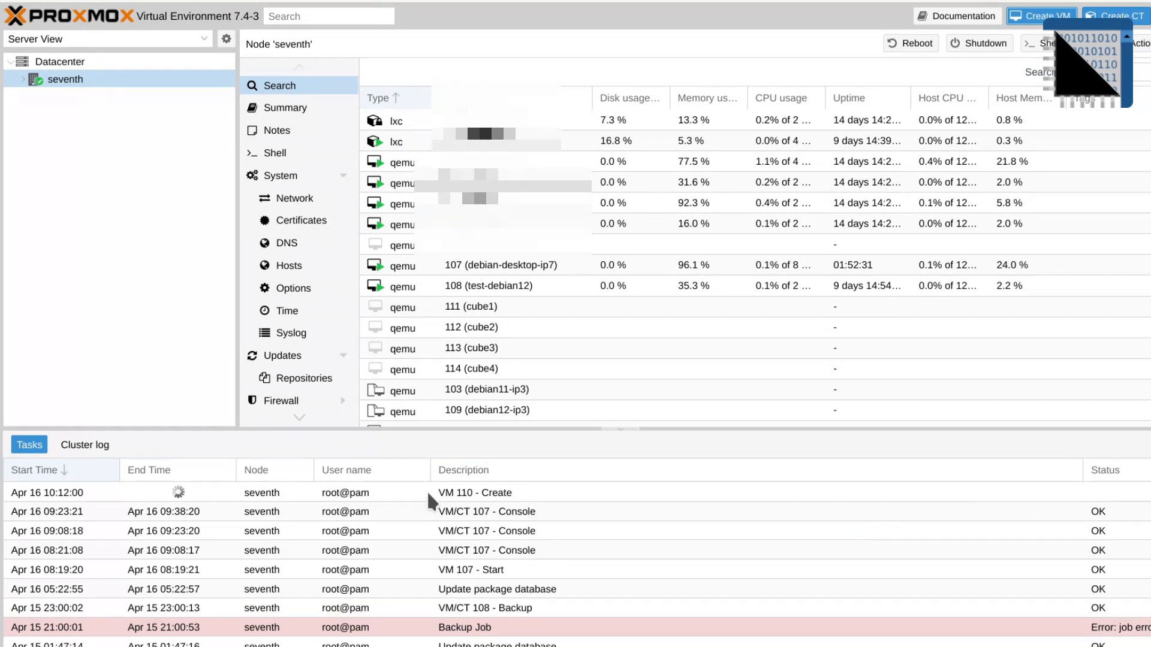
# Step: Open the hardware configuration of virtual machine 110 (testcomp) on node seventh
pyautogui.click(23, 80)
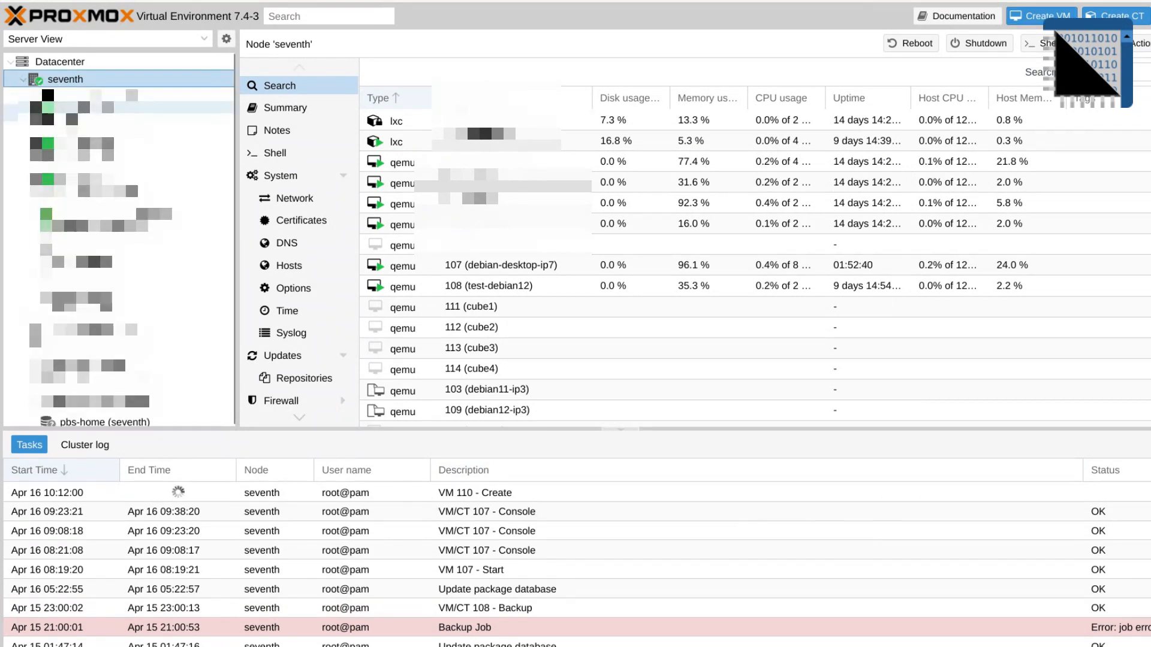
pyautogui.click(114, 247)
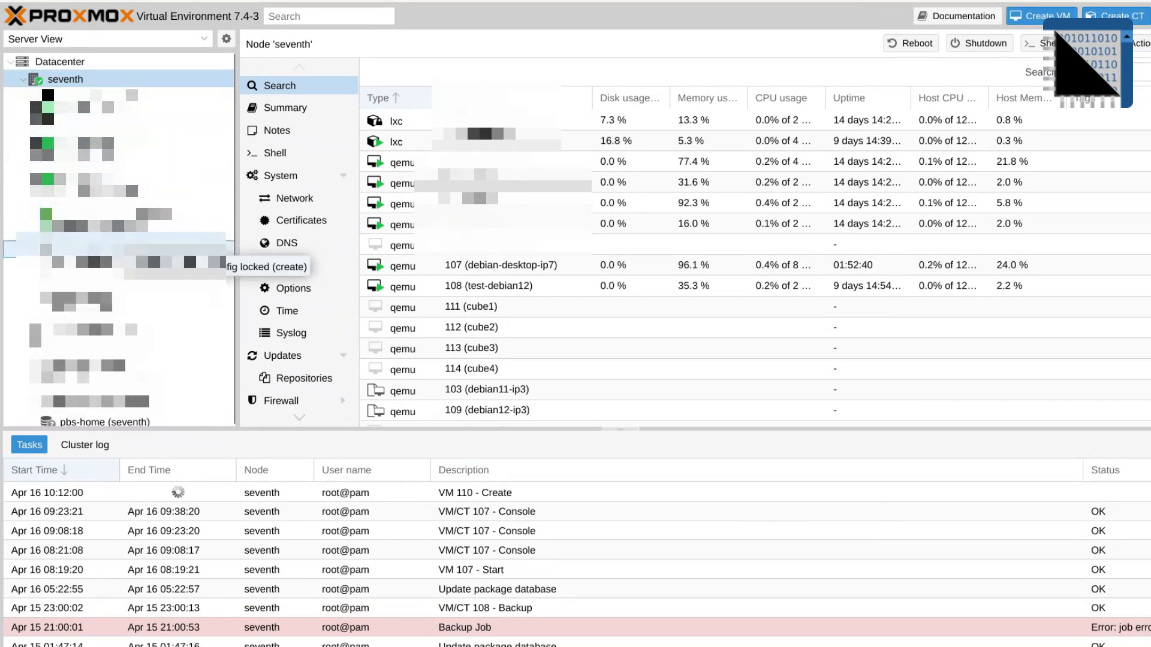
pyautogui.click(23, 81)
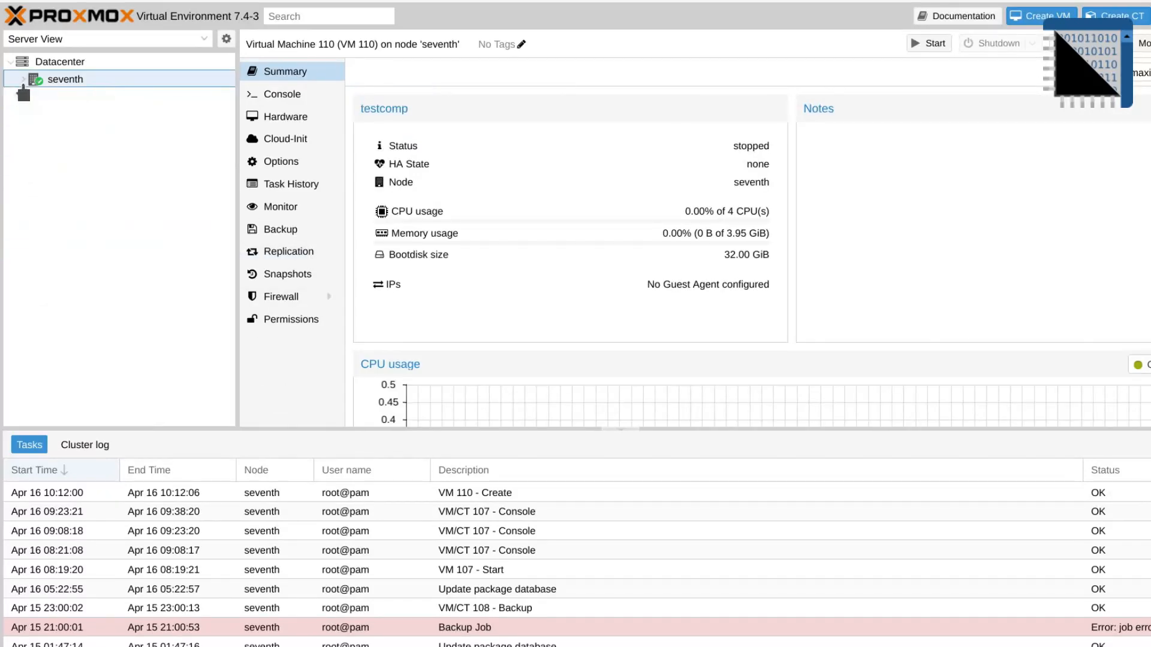
pyautogui.click(299, 119)
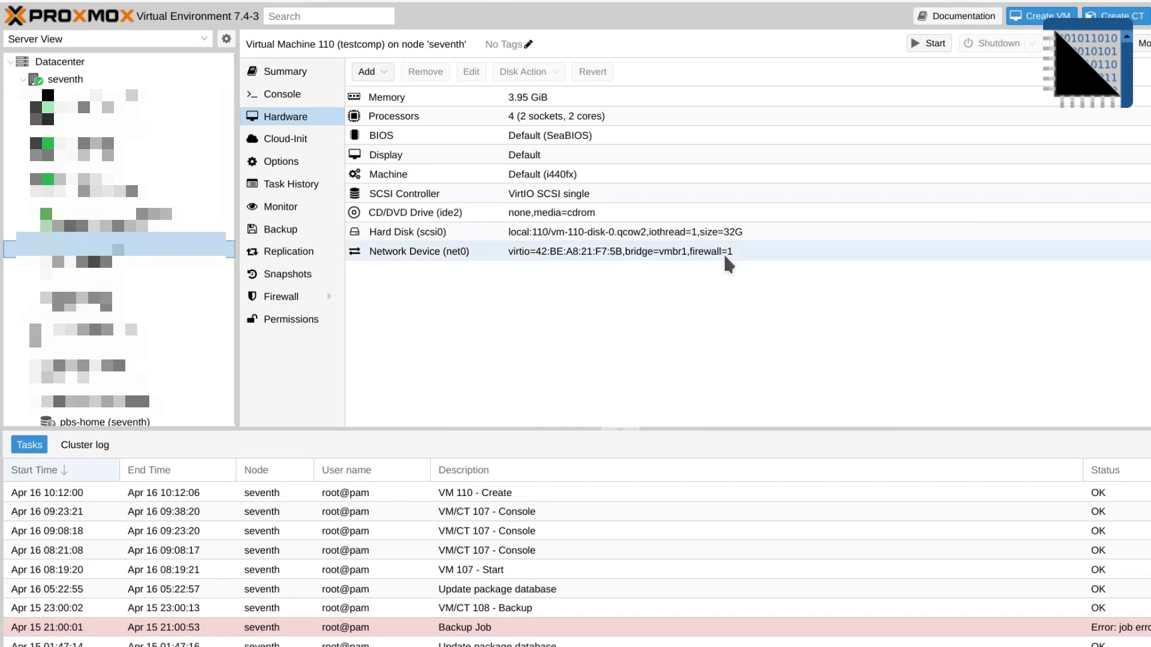
# Step: Detach hard disk scsi0 from the testcomp machine and permanently remove the resulting unused disk
pyautogui.click(661, 235)
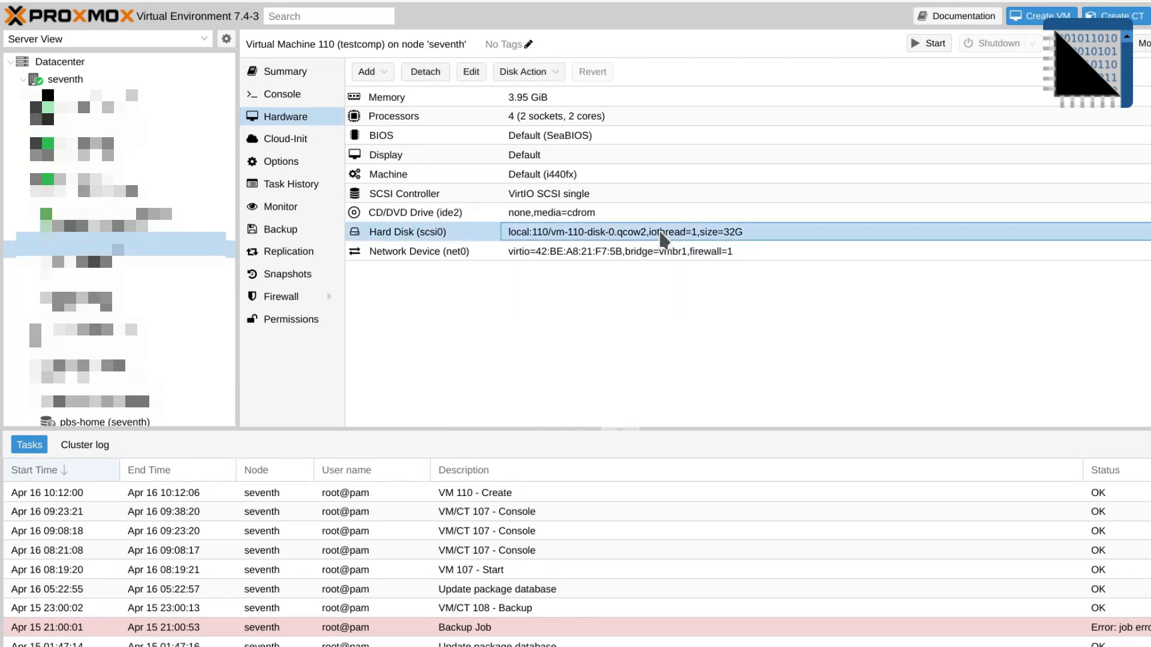
pyautogui.click(425, 73)
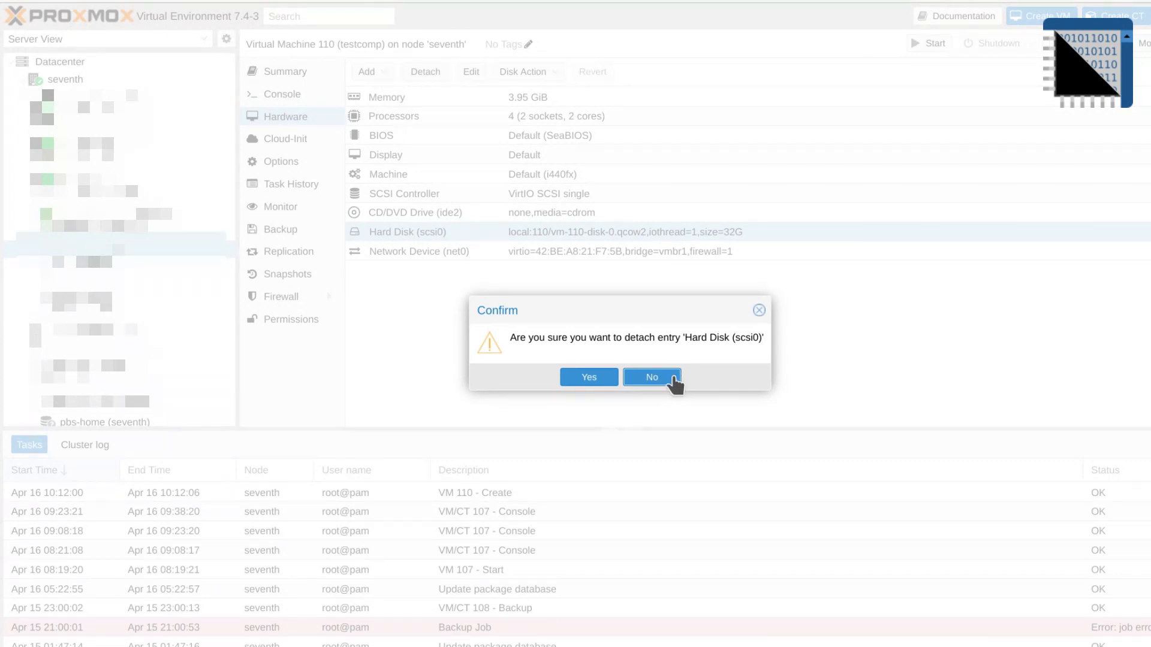
pyautogui.click(585, 379)
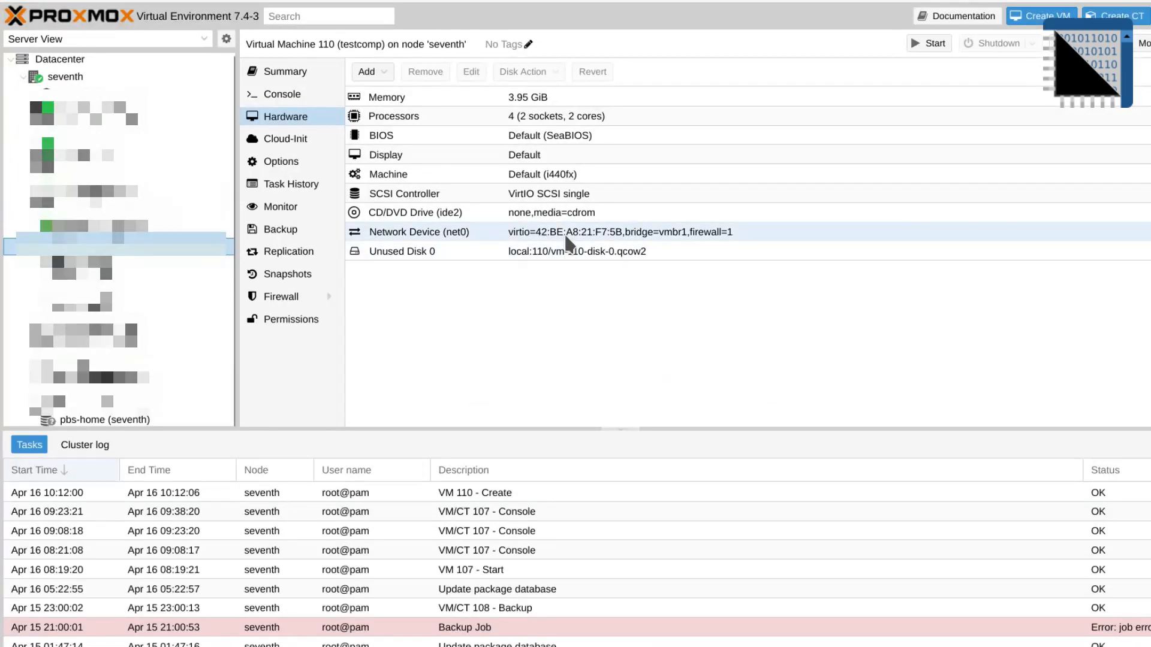
pyautogui.click(519, 254)
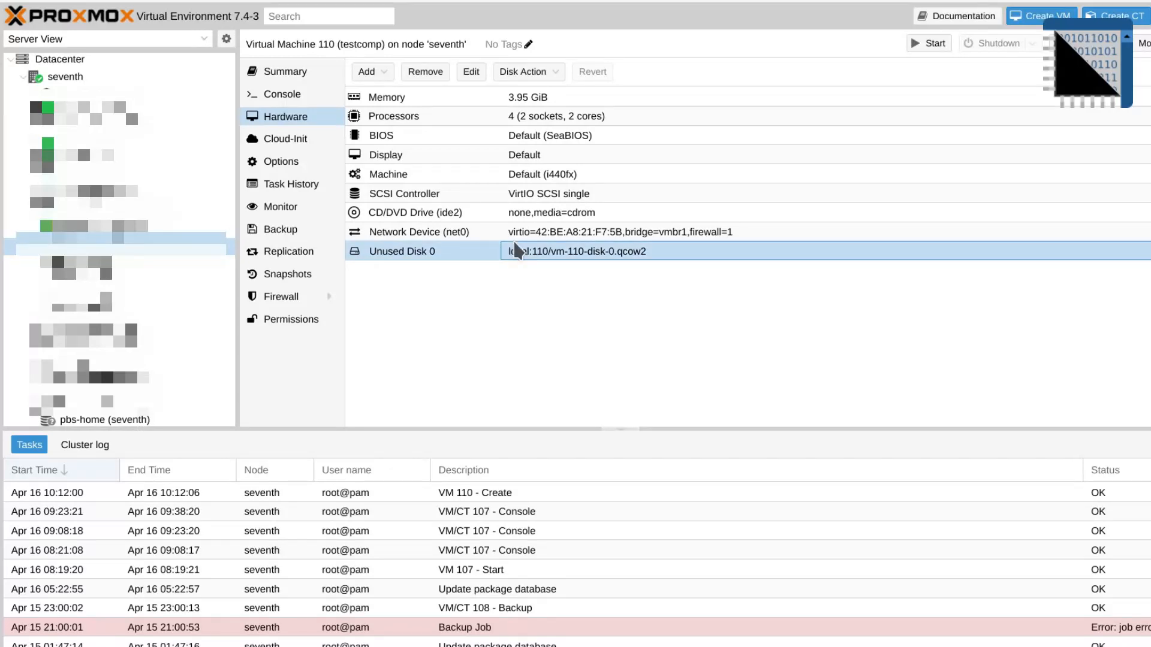
pyautogui.click(426, 72)
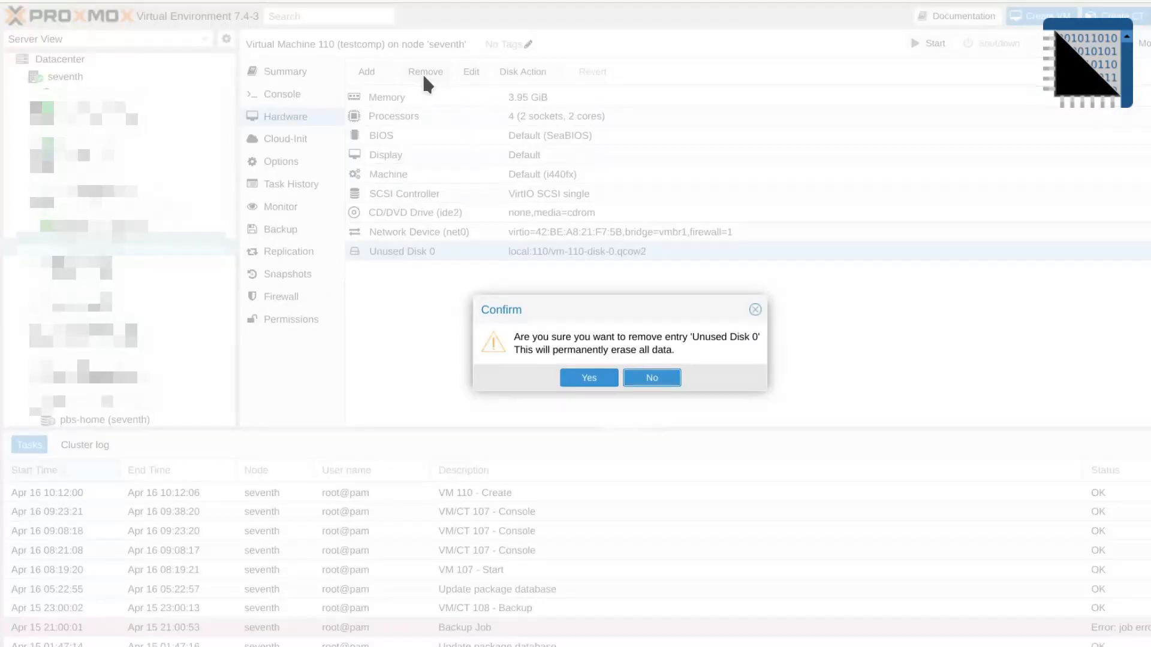
pyautogui.click(589, 381)
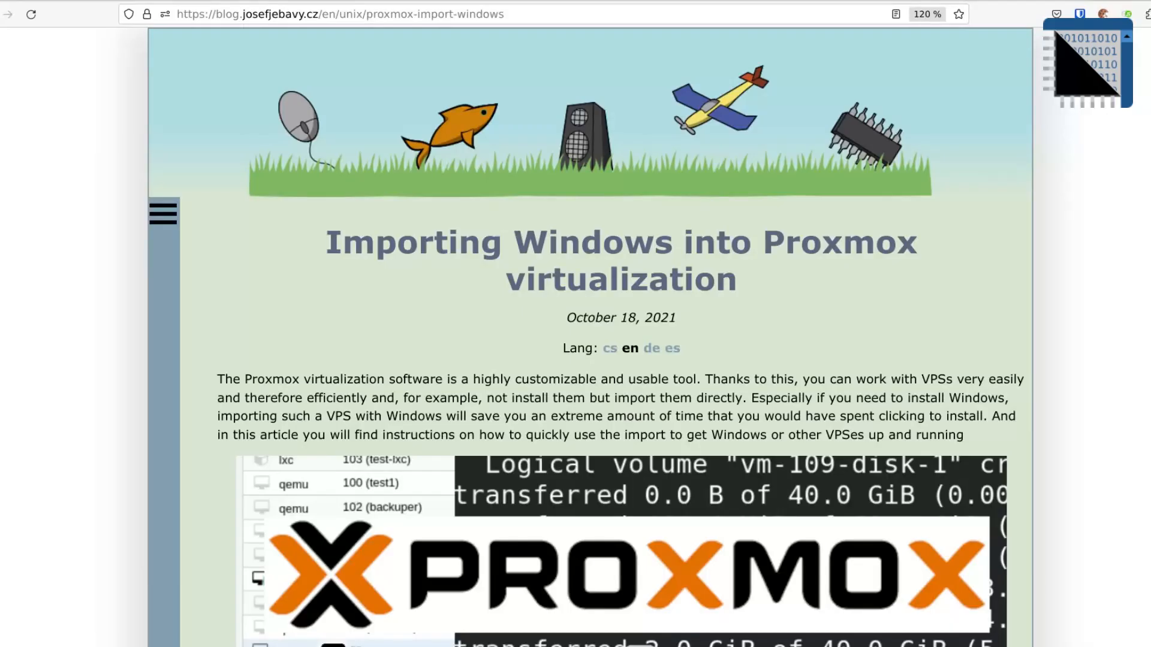
# Step: Switch to the blog article on importing Windows into Proxmox and read its sections on getting Windows, creating a VPS and downloading images
pyautogui.scroll(-9, 343, 205)
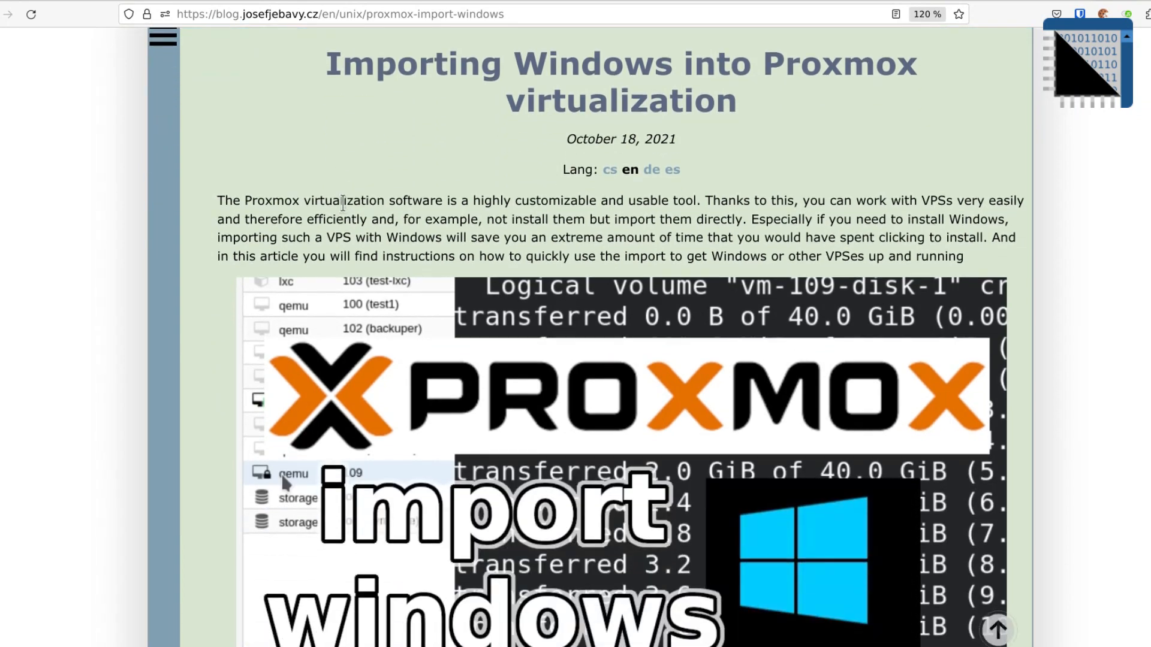
pyautogui.scroll(-8, 343, 211)
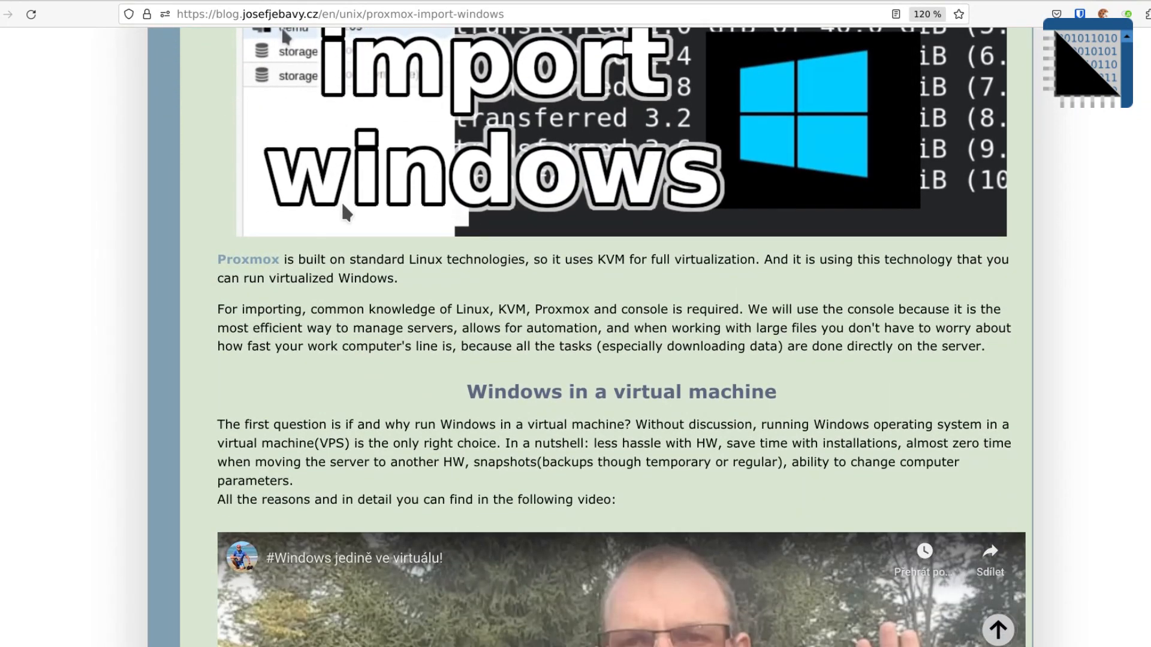
pyautogui.scroll(-7, 345, 210)
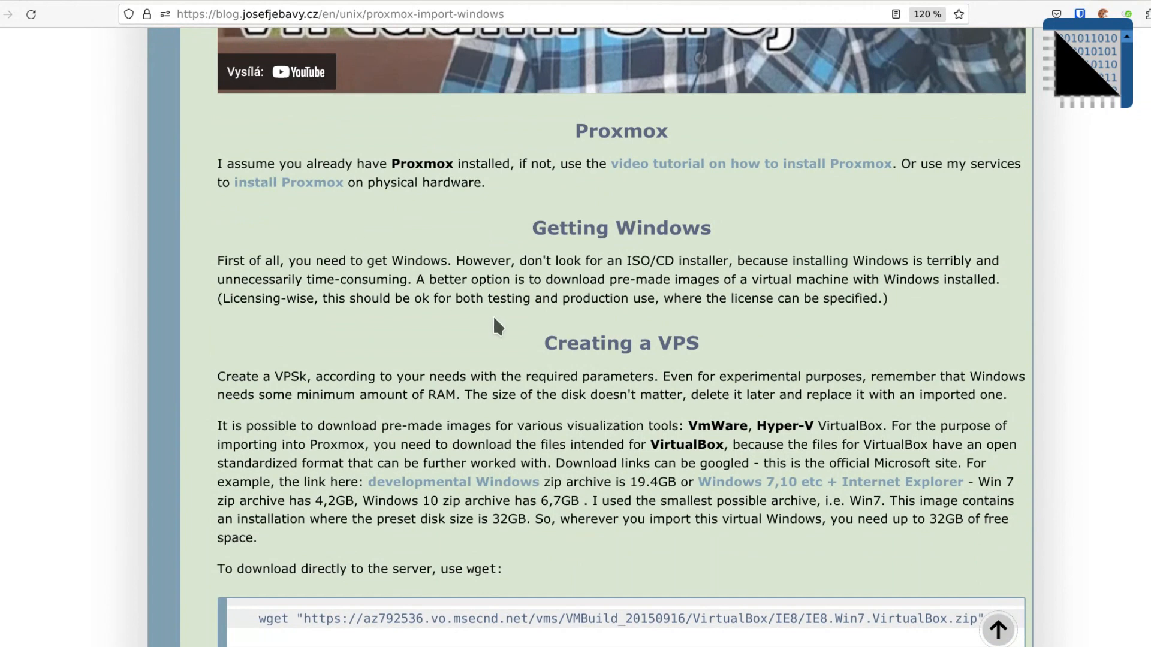
pyautogui.scroll(-2, 494, 324)
pyautogui.moveTo(495, 252); pyautogui.dragTo(566, 445)
pyautogui.scroll(-3, 566, 444)
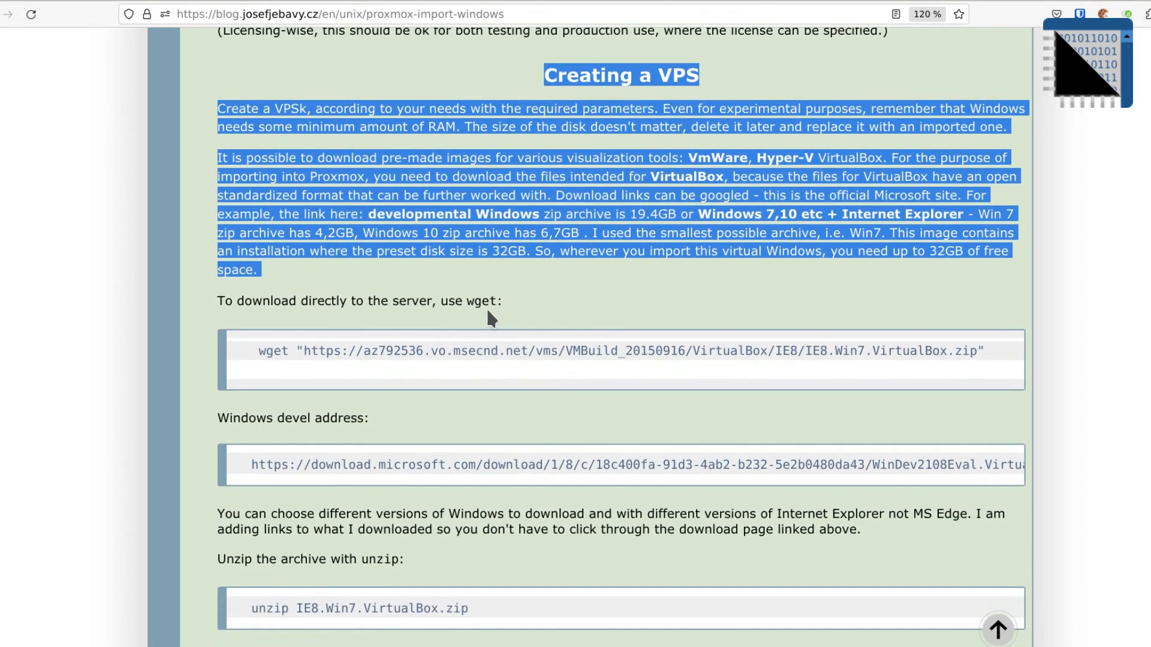
pyautogui.click(422, 228)
pyautogui.scroll(-6, 421, 227)
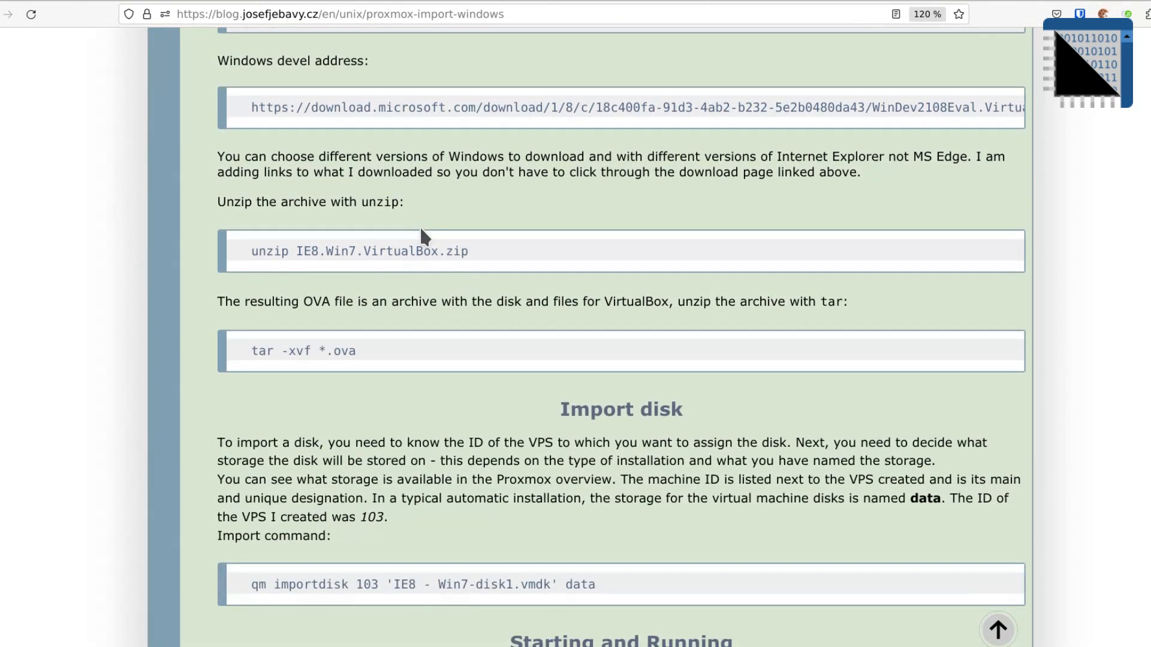
# Step: Examine the article's Import disk section with its qm importdisk command, and the Starting and Running instructions
pyautogui.moveTo(537, 397); pyautogui.dragTo(635, 535)
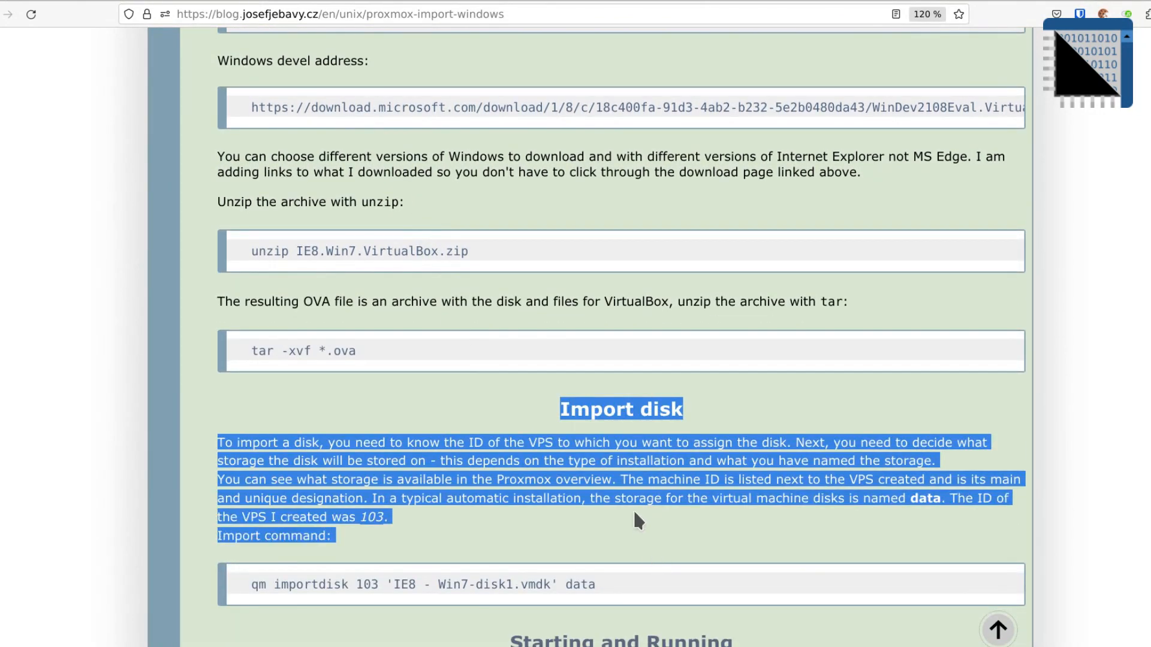
pyautogui.scroll(-5, 624, 484)
pyautogui.click(617, 316)
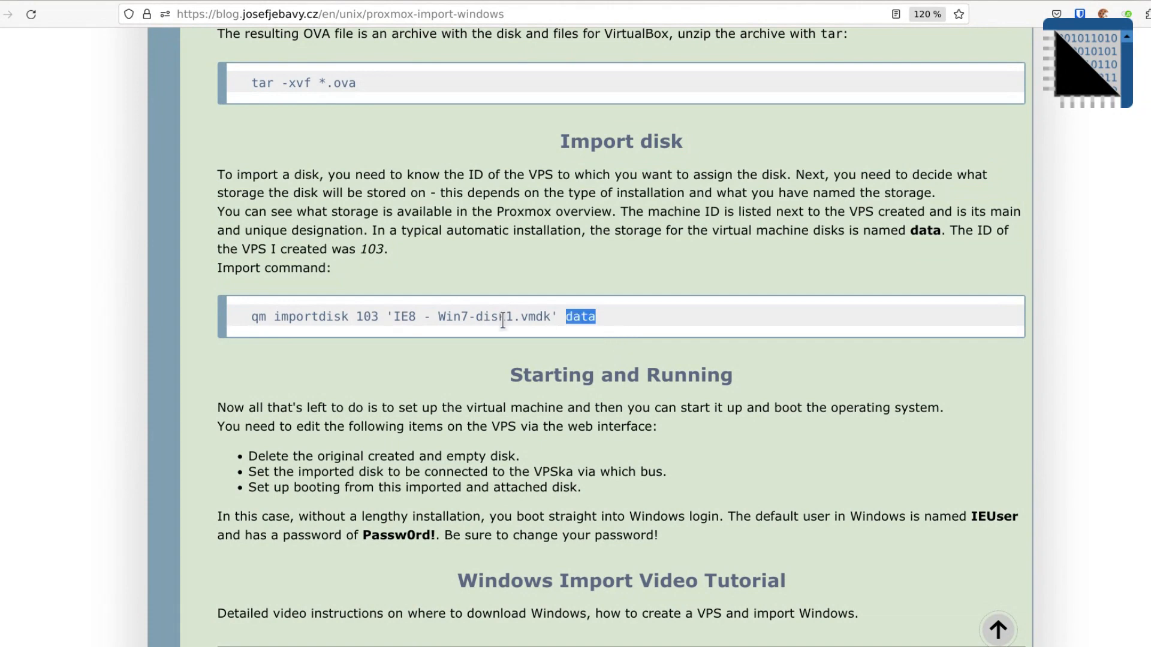
pyautogui.tripleClick(238, 315)
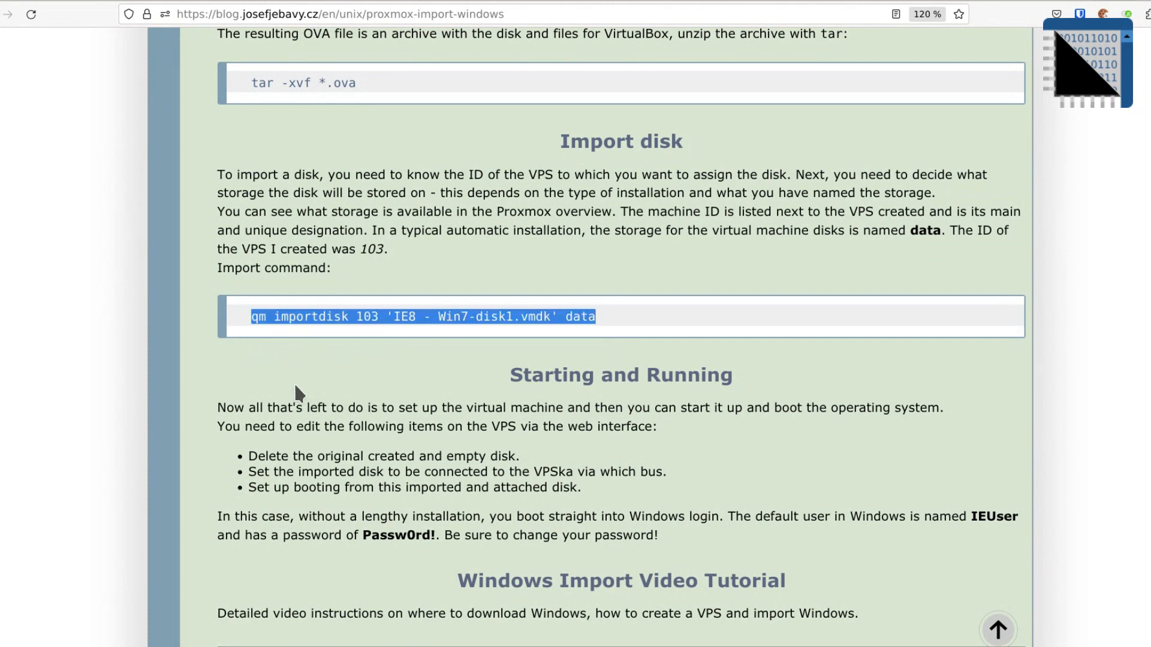
pyautogui.click(306, 407)
pyautogui.scroll(-10, 307, 406)
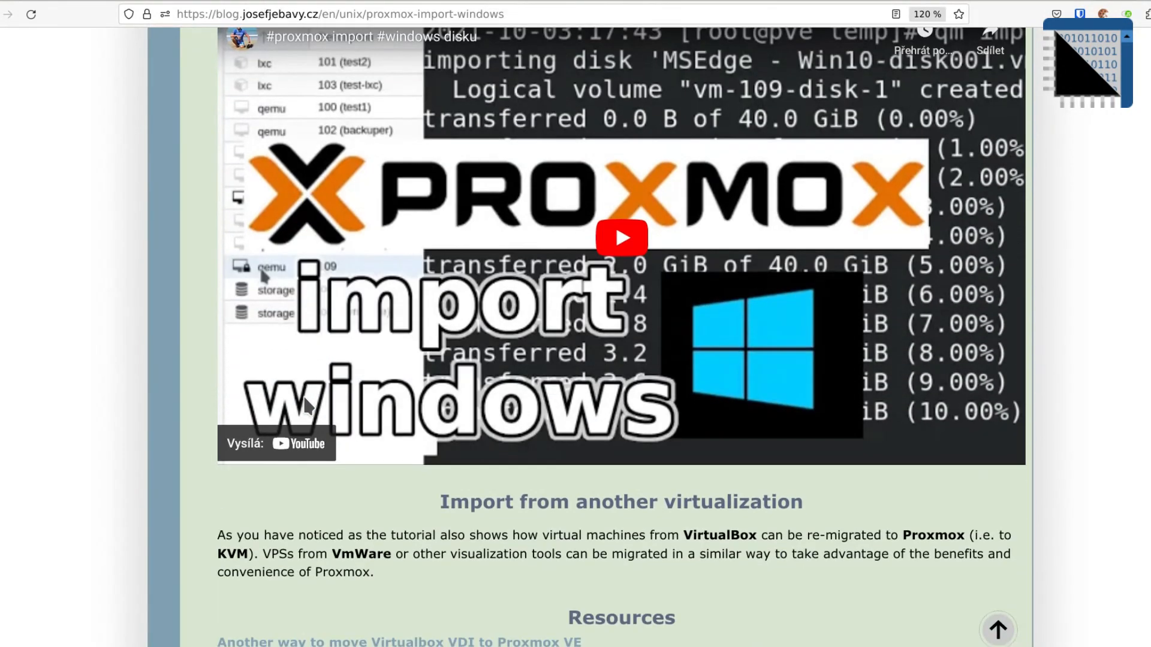
# Step: Read the article's closing sections and return to its qm importdisk example command in the Import disk section
pyautogui.scroll(-3, 306, 399)
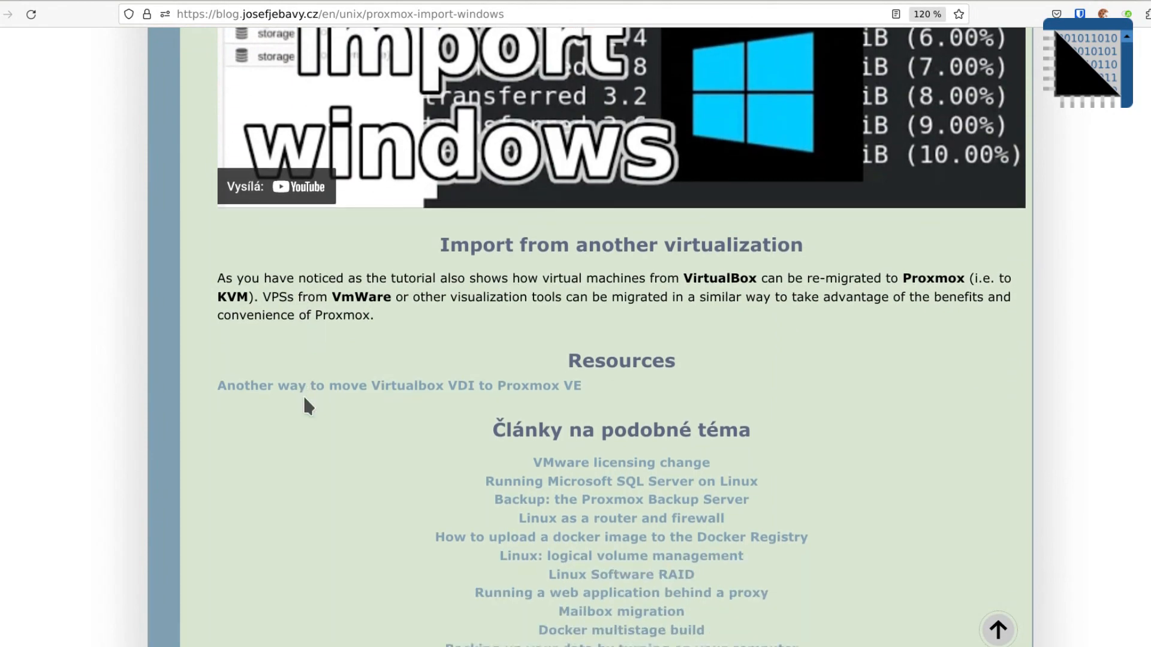
pyautogui.scroll(5, 305, 399)
pyautogui.scroll(10, 304, 399)
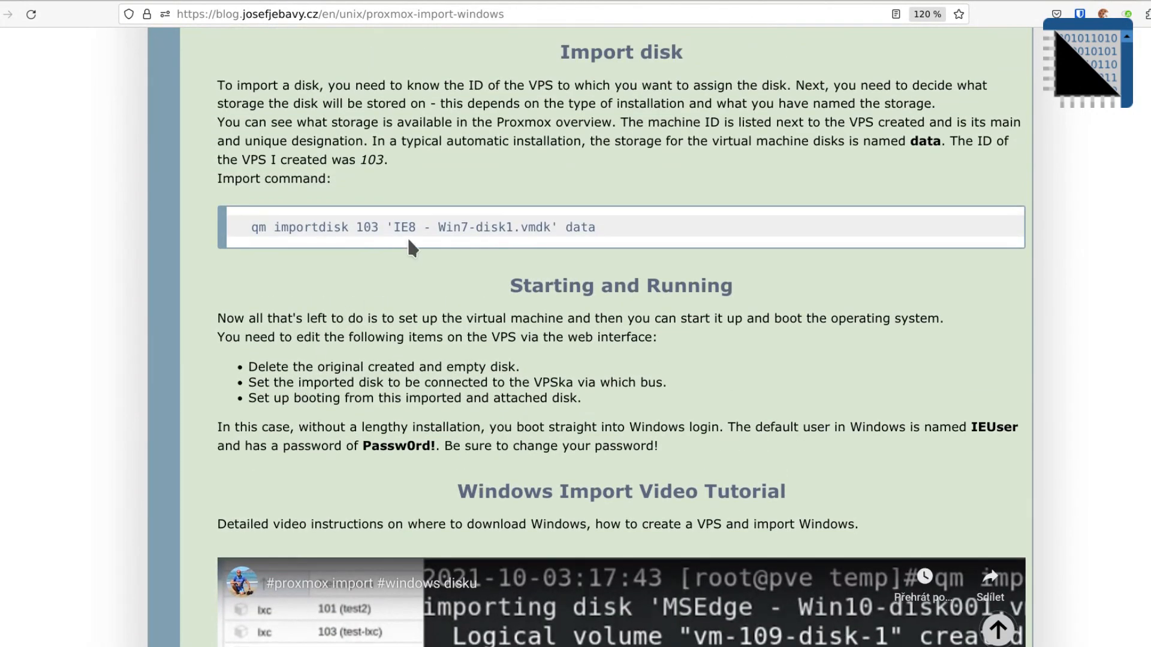
pyautogui.tripleClick(410, 240)
pyautogui.click(428, 183)
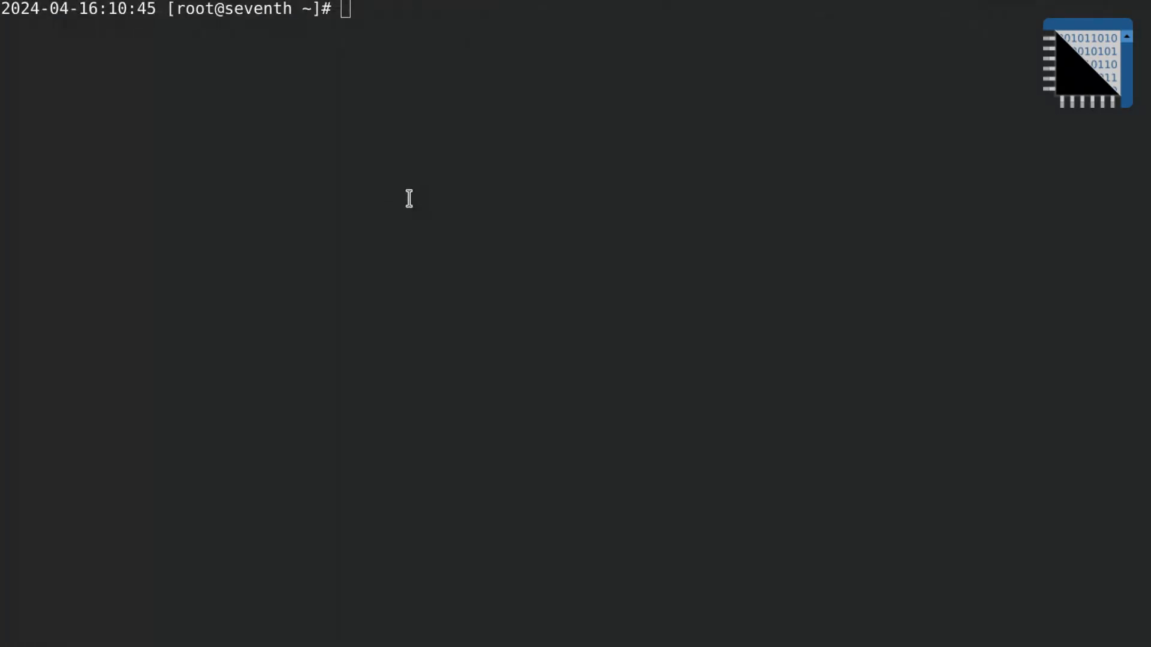
# Step: Switch to the root terminal on seventh and change into the vmware directory
pyautogui.scroll(5, 406, 202)
pyautogui.click(408, 203)
pyautogui.write('cd ')
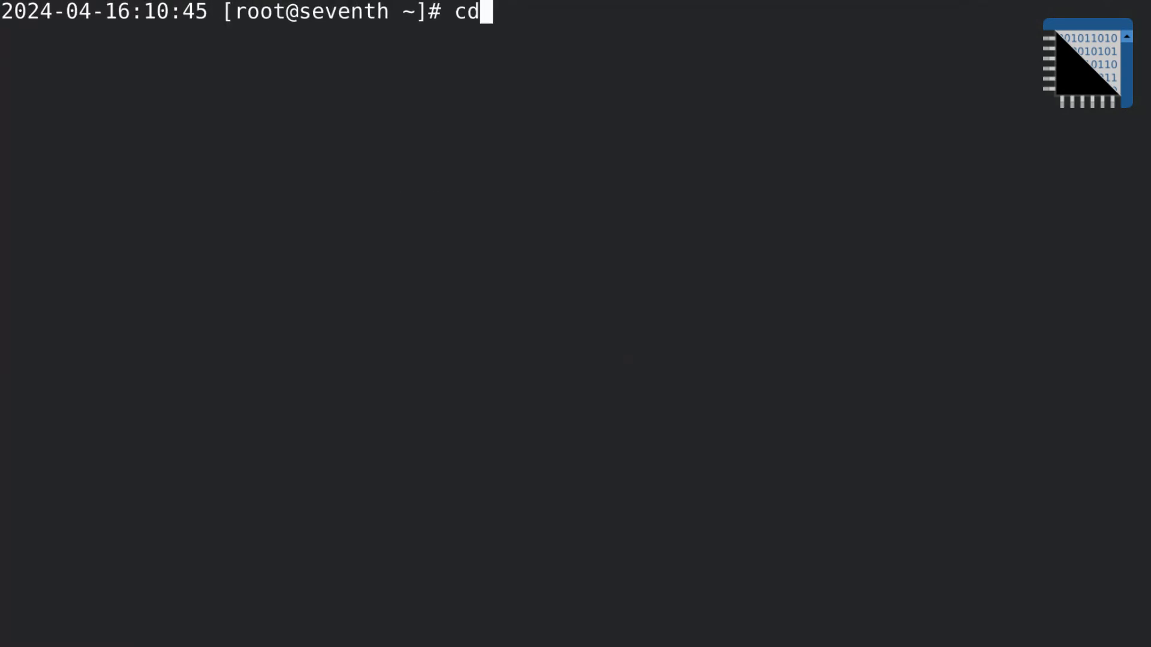
pyautogui.write('vm')
pyautogui.press('Tab')
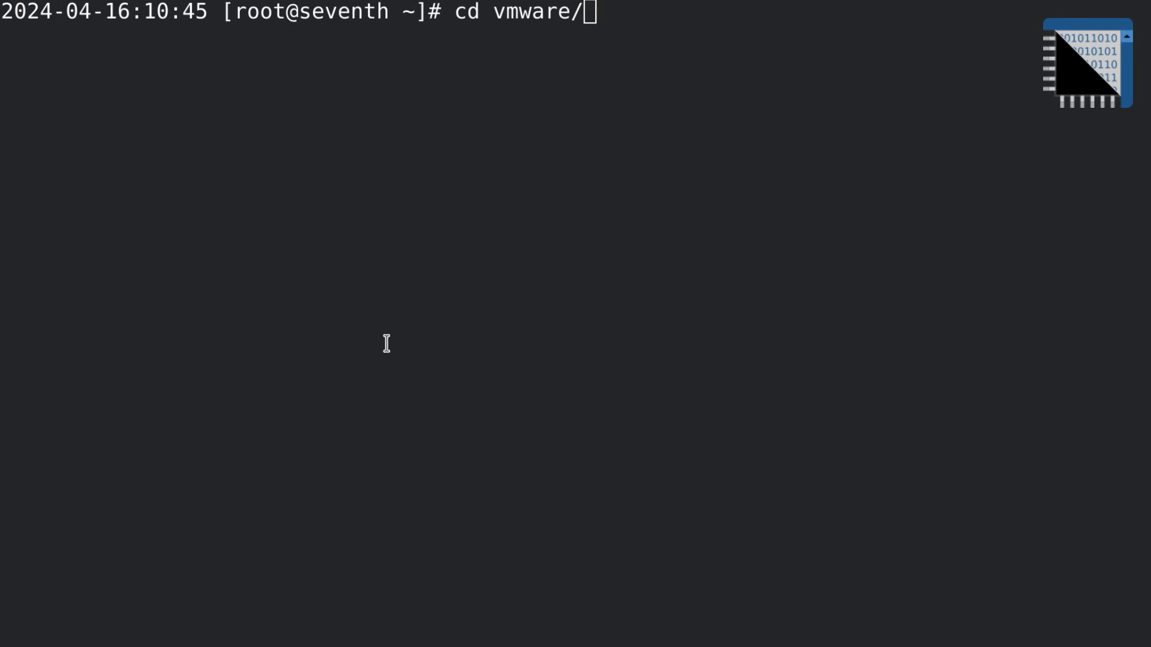
pyautogui.press('Return')
# Step: List the vmware directory's files, first by name and again in long format with human-readable sizes including hidden entries
pyautogui.write('ls')
pyautogui.press('Return')
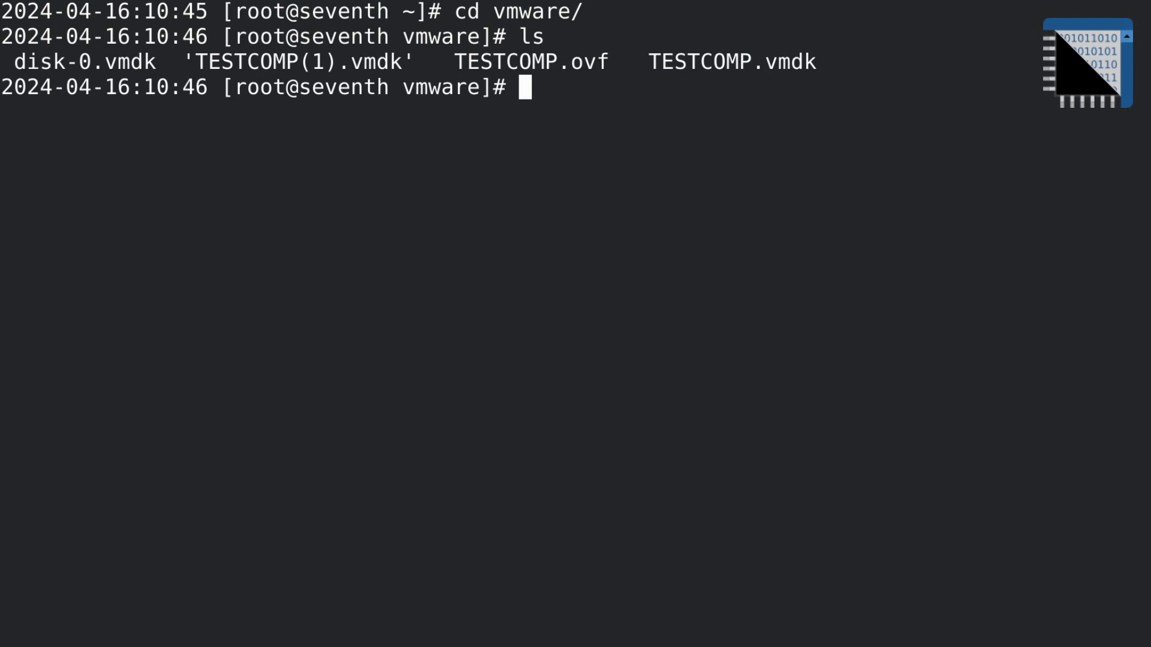
pyautogui.write('ls -lah')
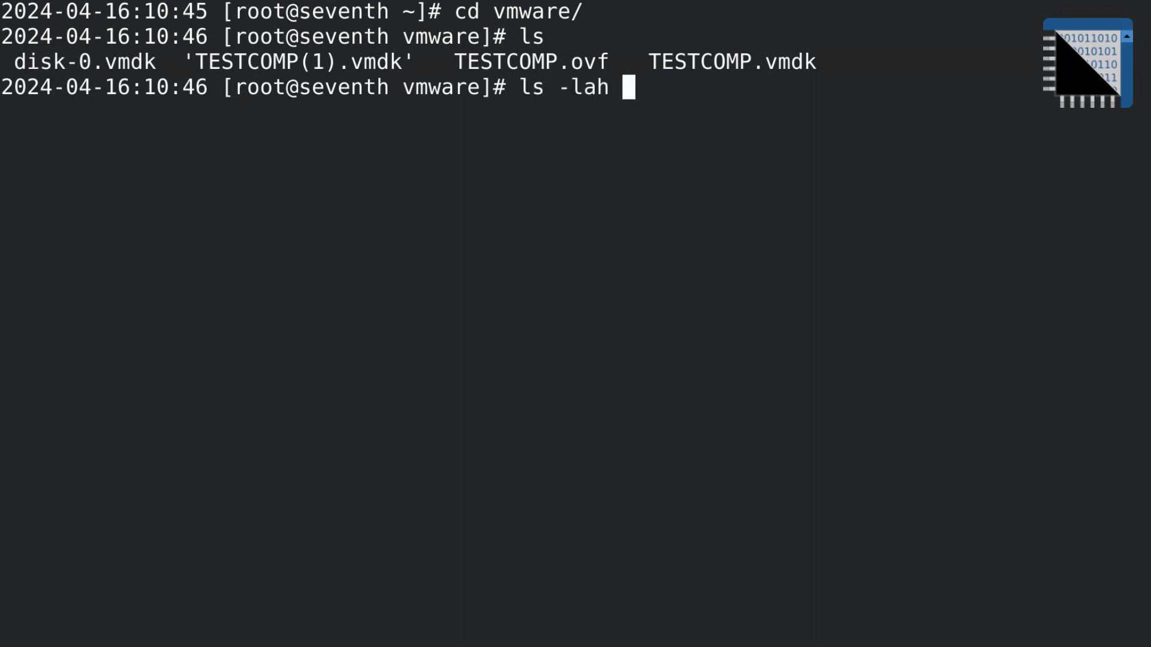
pyautogui.press('Return')
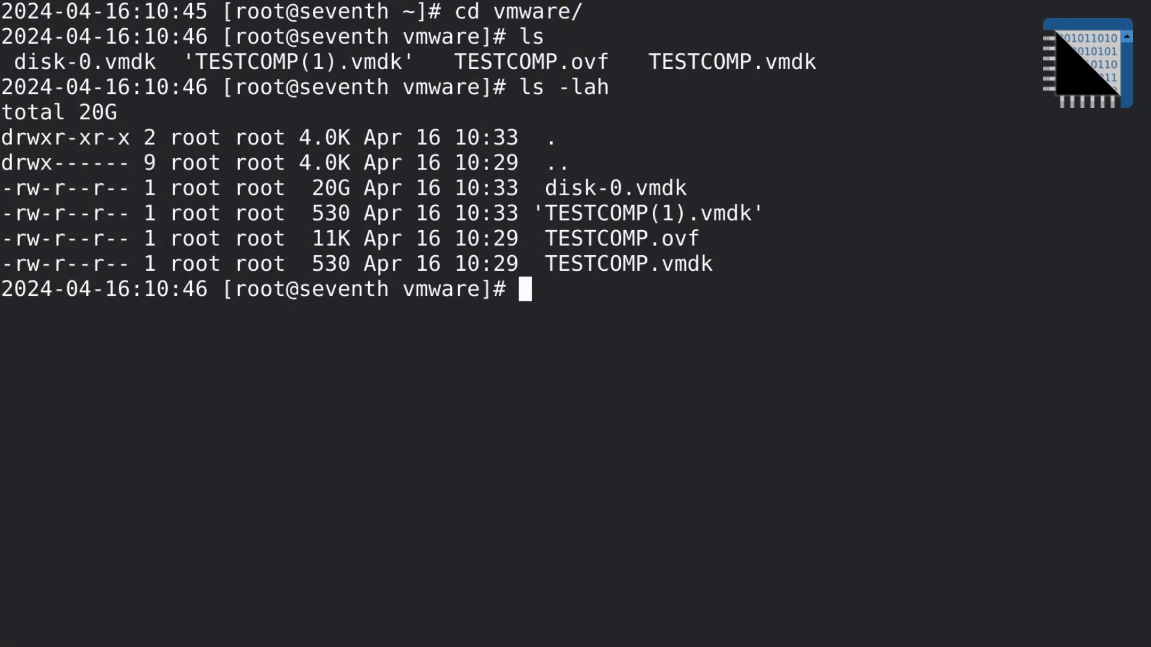
# Step: Try to import disk-0.vmdk into virtual machine 110 with qm importdisk, without naming a target storage
pyautogui.hotkey('alt', 'Tab')
pyautogui.click(57, 307)
pyautogui.write('qm importdisk')
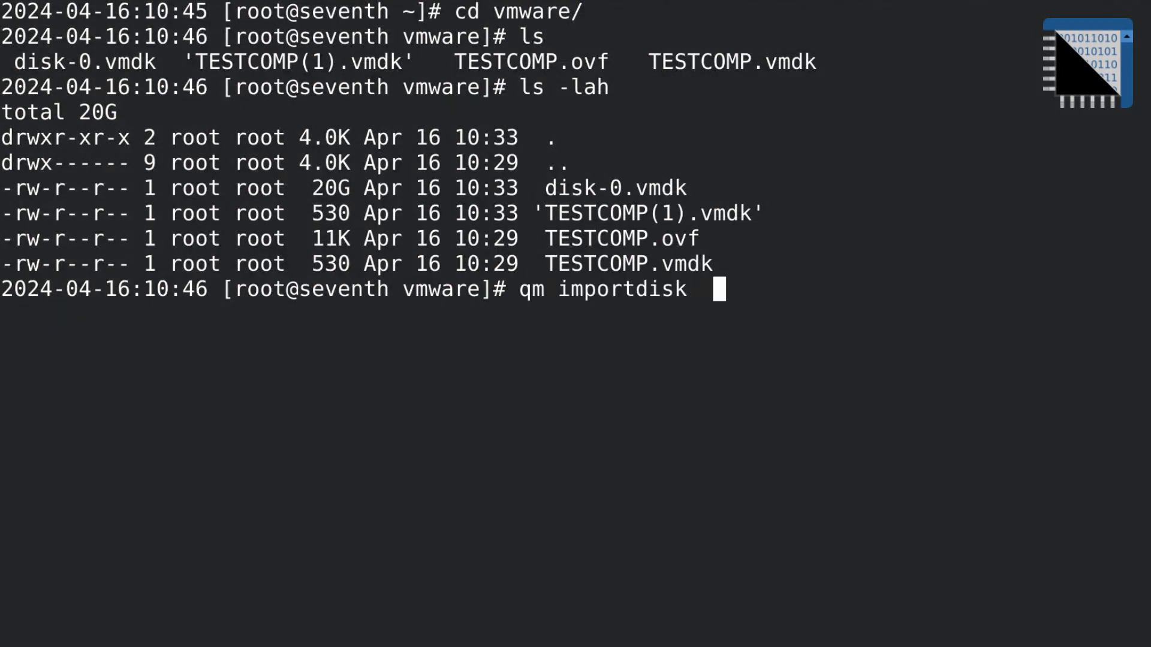
pyautogui.hotkey('alt', 'Tab')
pyautogui.click(558, 337)
pyautogui.write('110')
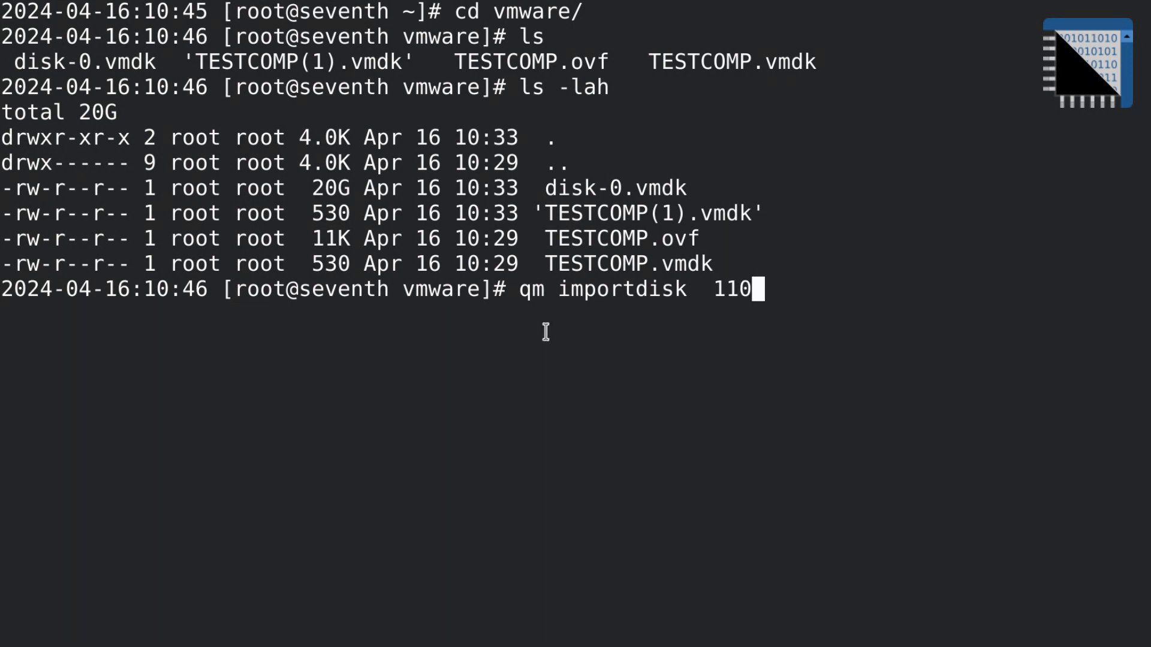
pyautogui.doubleClick(38, 55)
pyautogui.middleClick(378, 69)
pyautogui.press('Return')
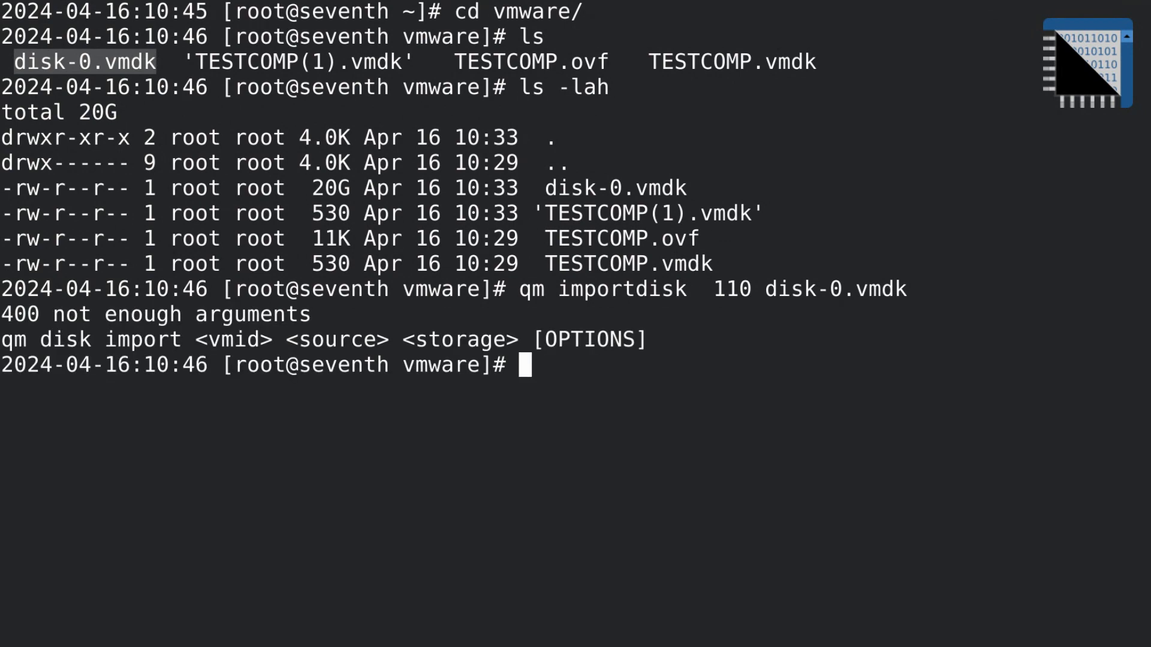
# Step: Rerun the qm importdisk command for machine 110 and disk-0.vmdk with local-lvm as the target storage
pyautogui.press('Up')
pyautogui.write('local-lvm')
pyautogui.press('Return')
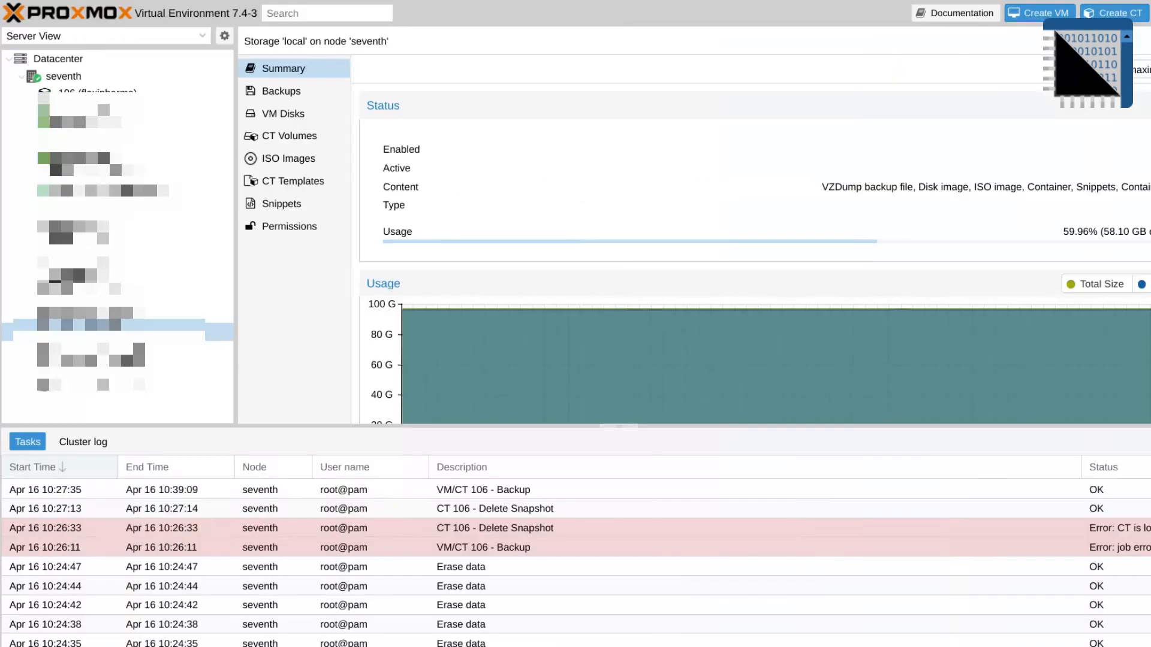
# Step: Open the testcomp machine's hardware in Proxmox and attach unused disk local-lvm:vm-110-disk-0 as SCSI device 0
pyautogui.click(114, 214)
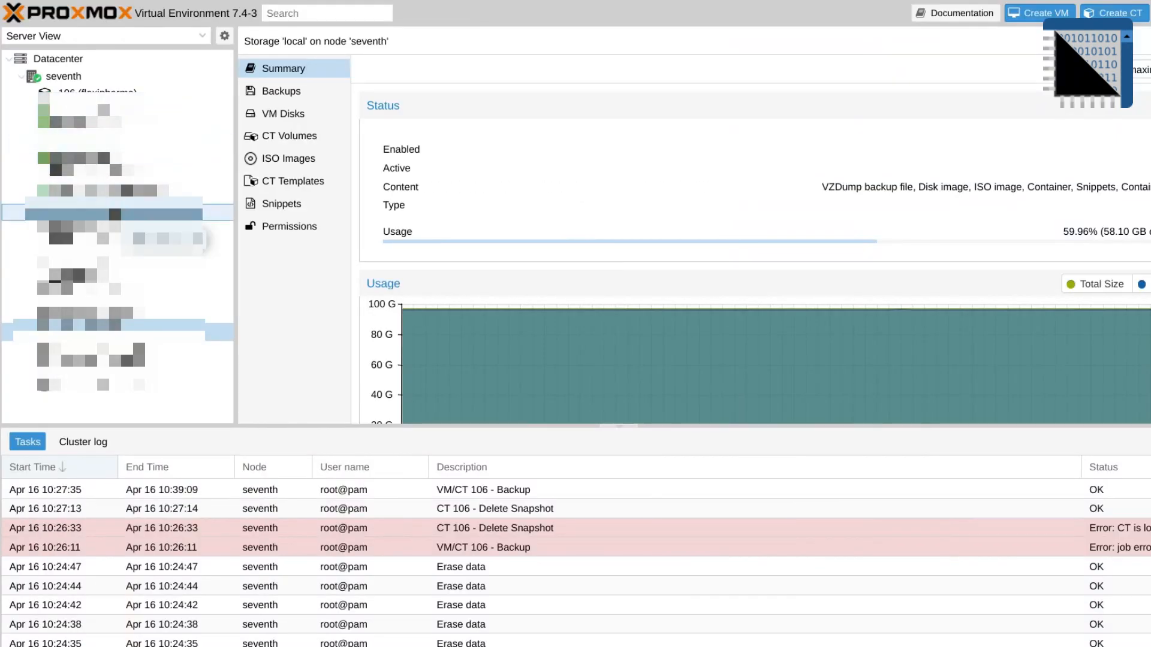
pyautogui.click(286, 117)
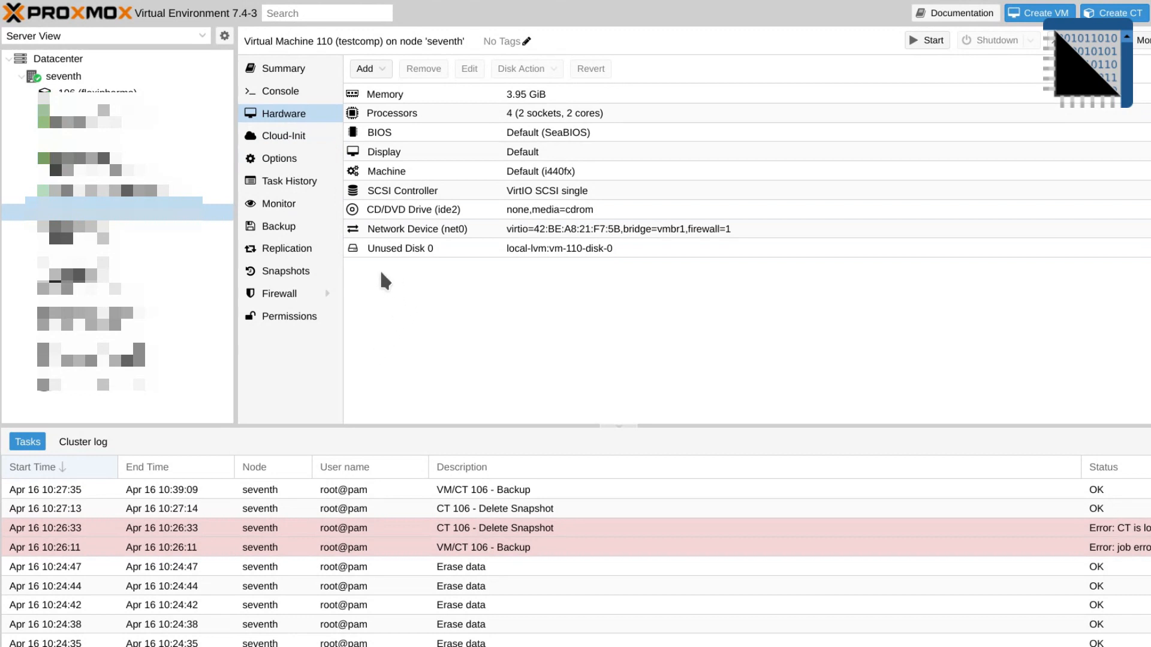
pyautogui.click(394, 249)
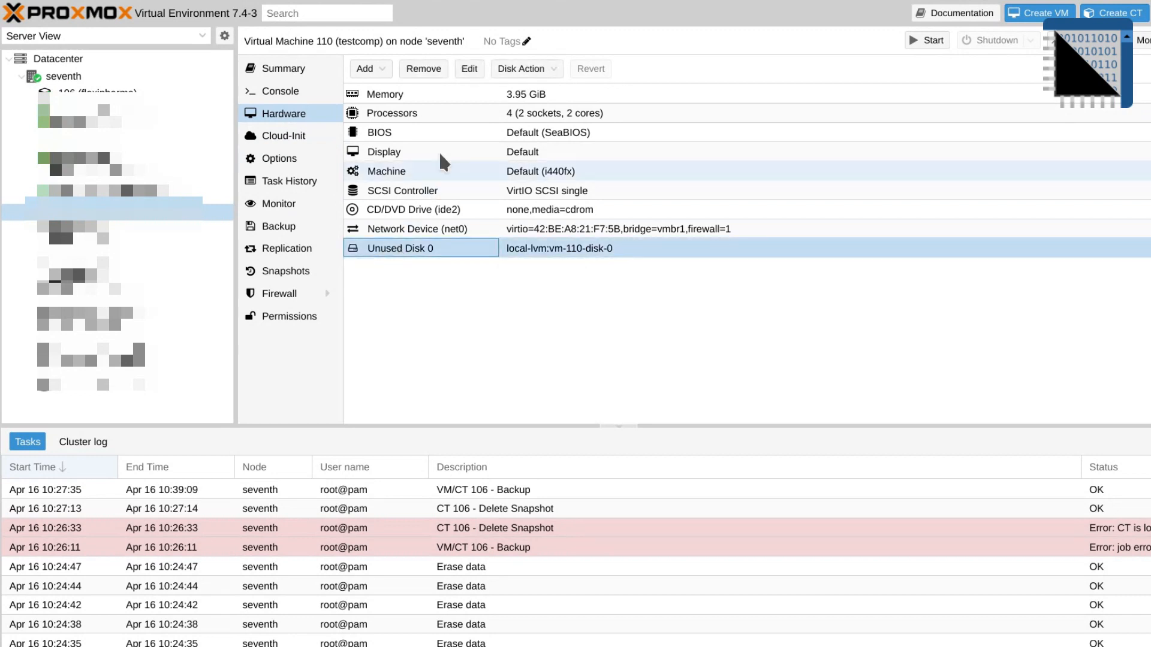
pyautogui.click(502, 73)
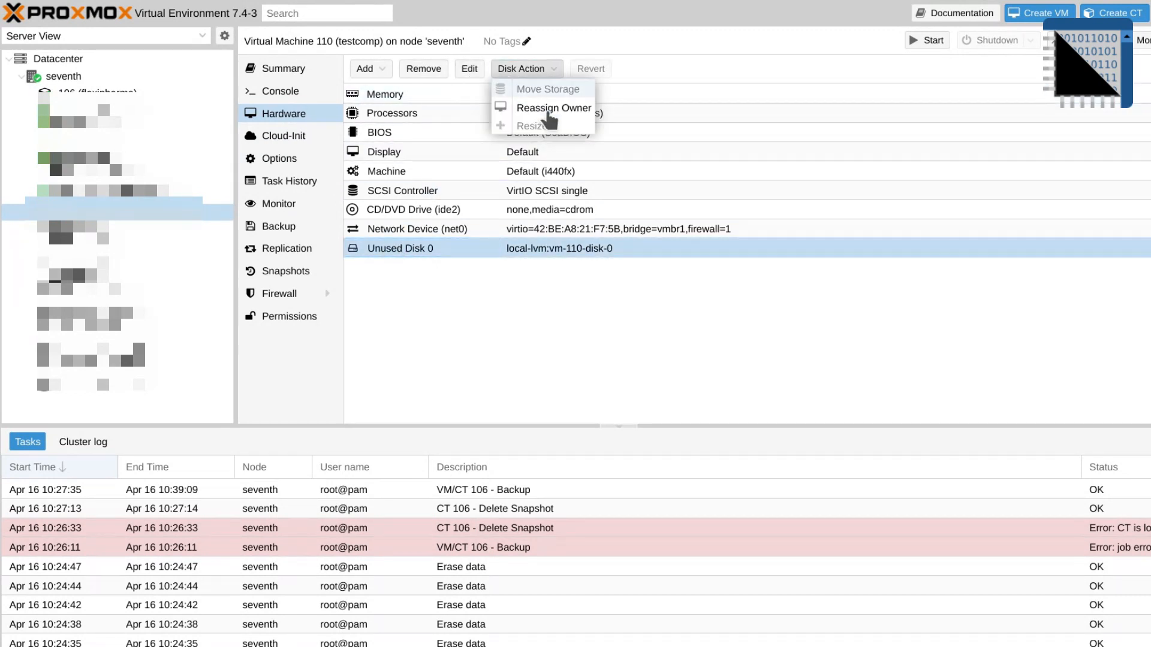
pyautogui.click(474, 68)
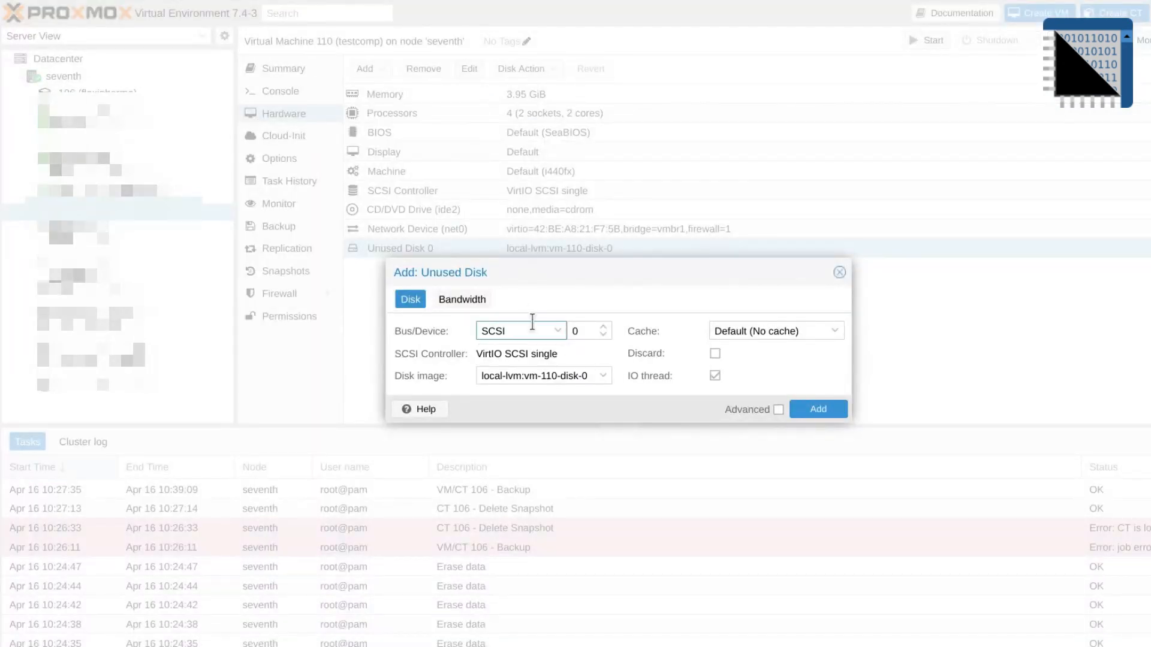
pyautogui.click(534, 331)
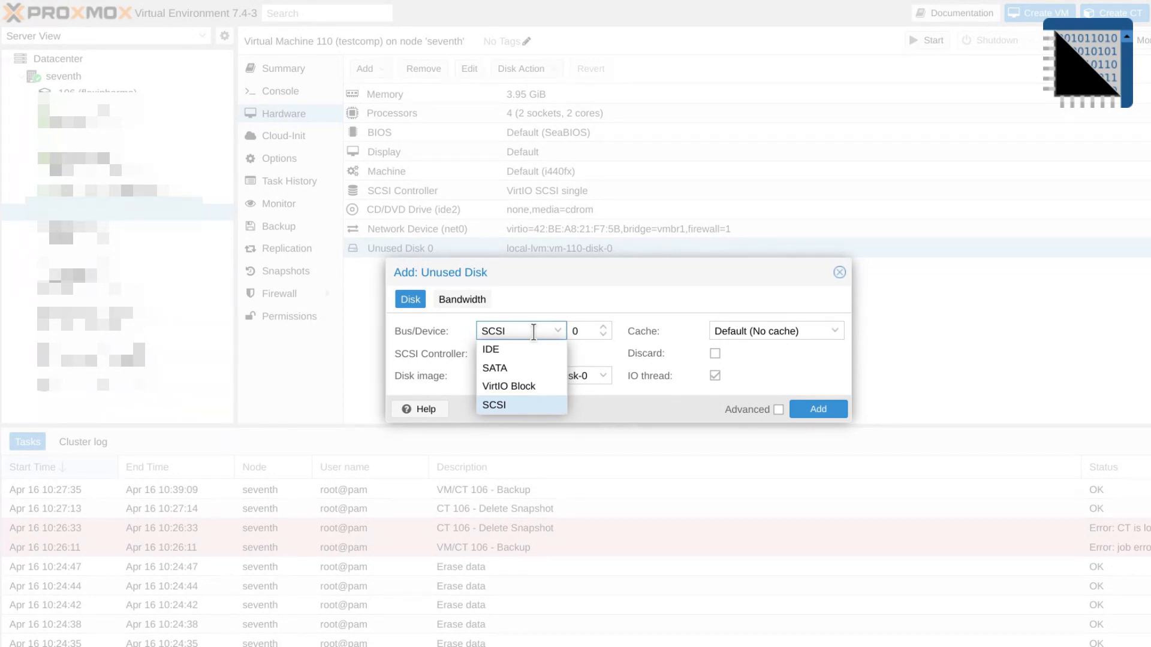
pyautogui.click(534, 332)
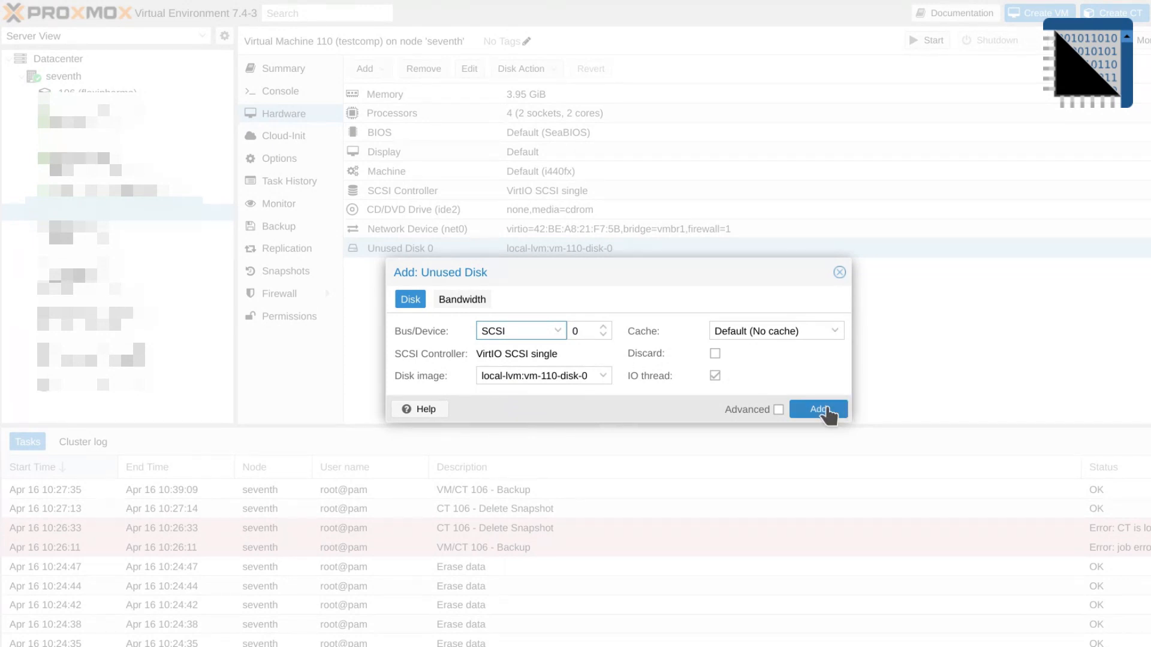
pyautogui.click(827, 409)
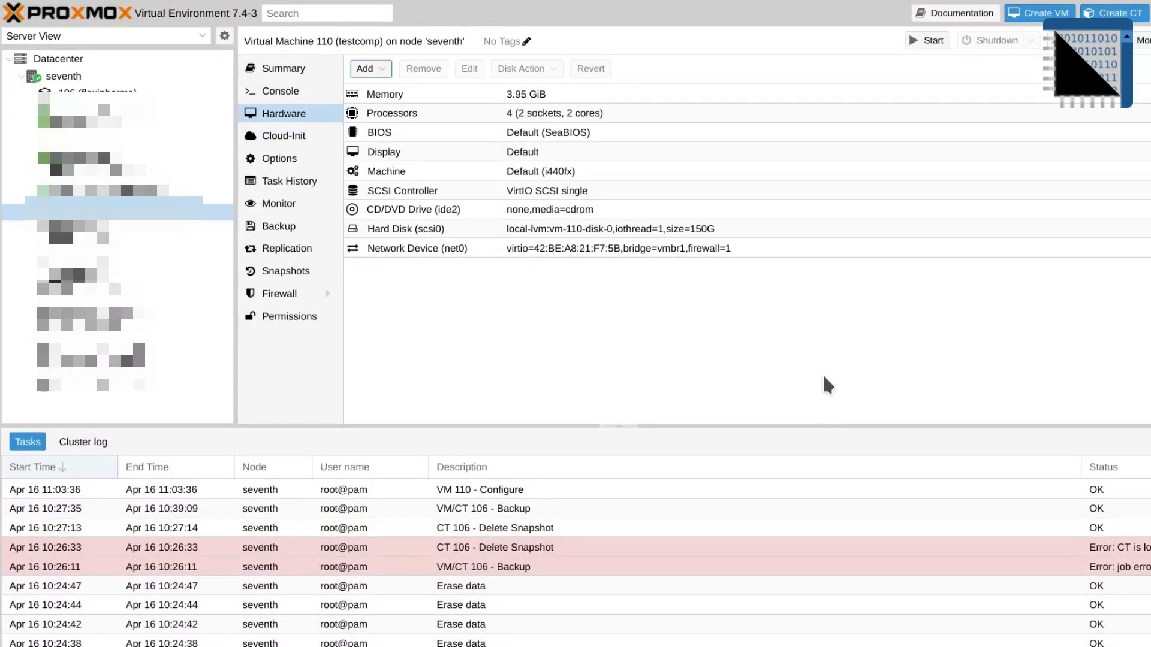
# Step: Start the testcomp virtual machine and open its noVNC console in a separate window
pyautogui.click(437, 229)
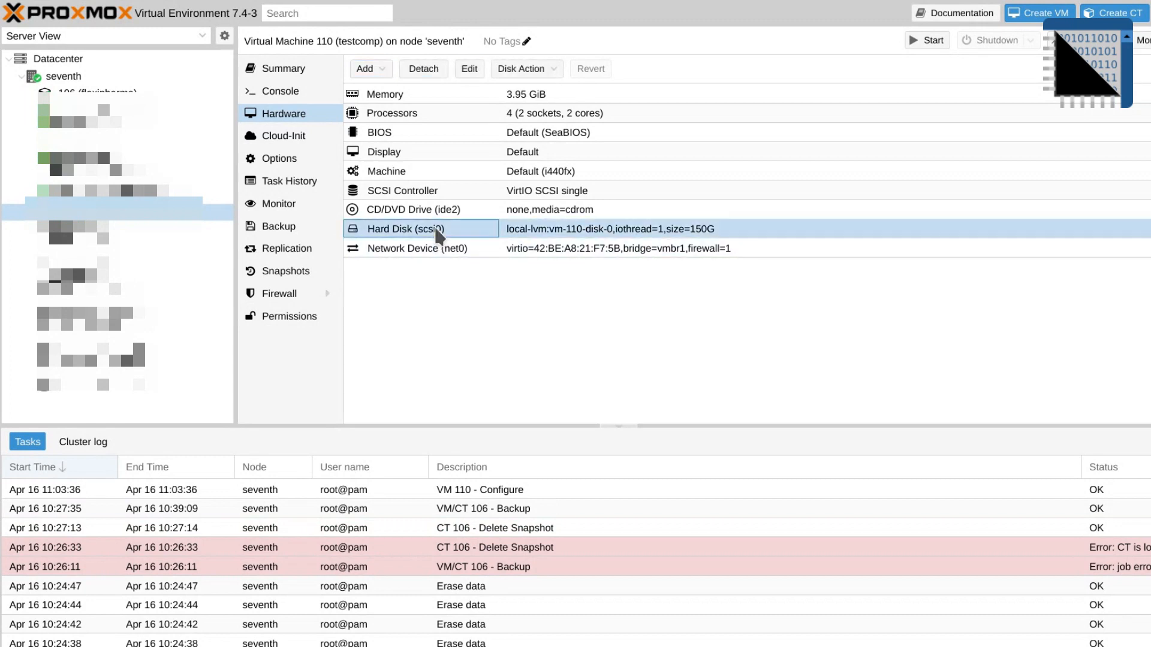
pyautogui.click(936, 42)
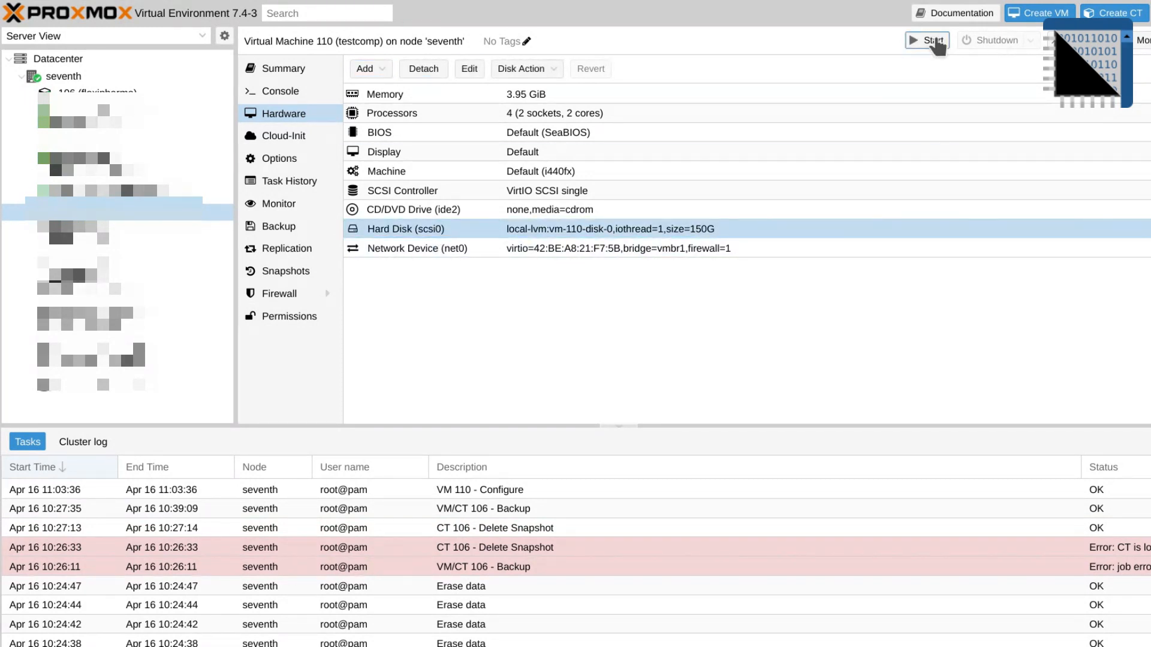
pyautogui.click(1073, 43)
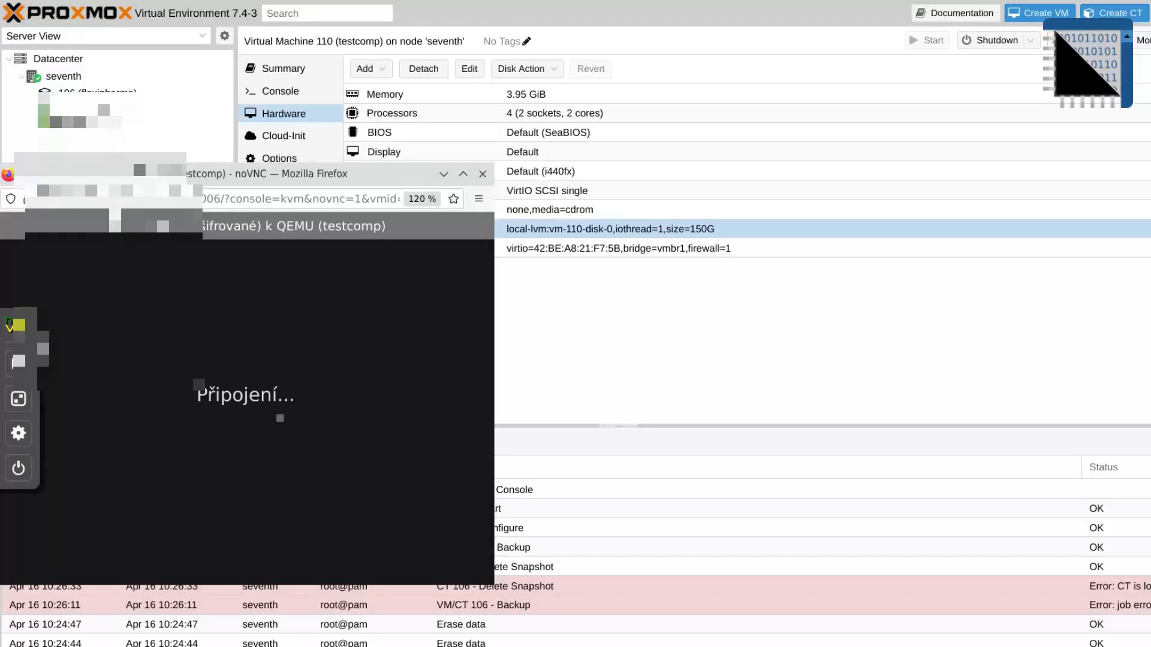
pyautogui.moveTo(297, 177); pyautogui.dragTo(662, 104)
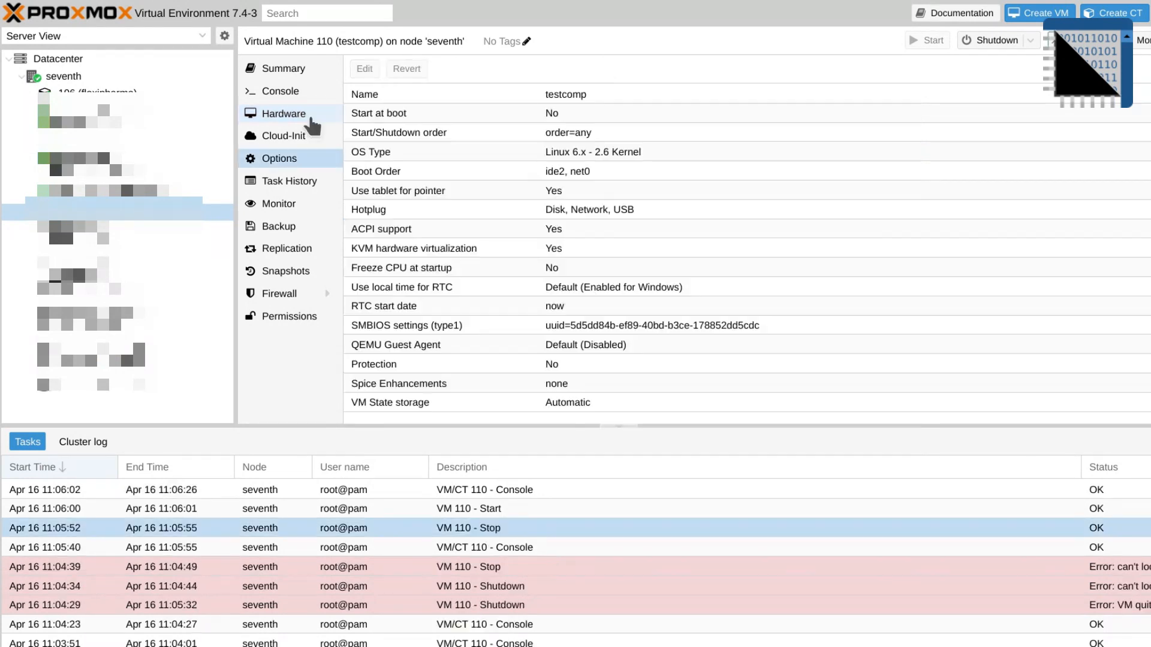
# Step: Edit the testcomp machine's boot order option, disabling ide2 and net0 and enabling scsi0
pyautogui.click(302, 115)
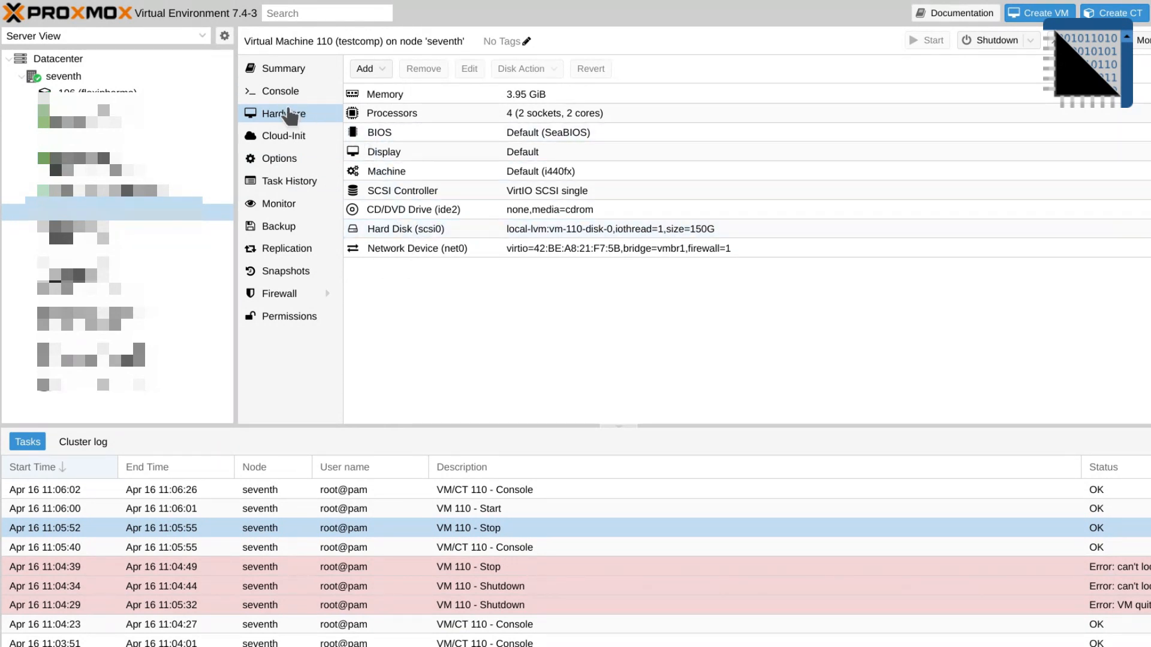
pyautogui.click(287, 159)
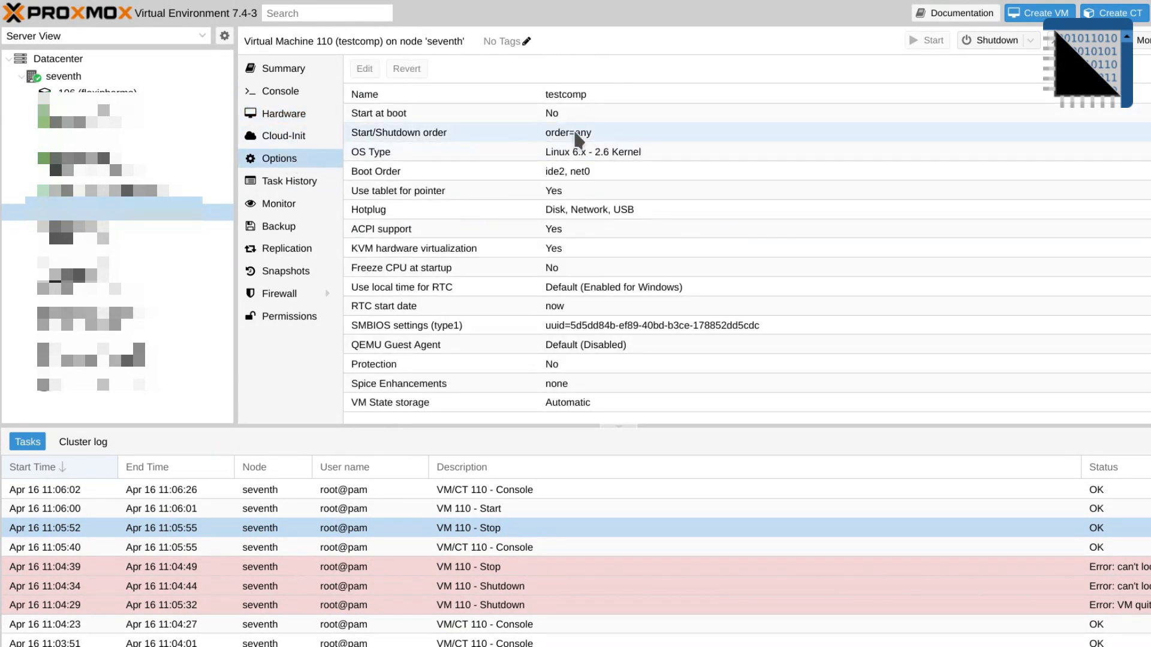
pyautogui.doubleClick(562, 171)
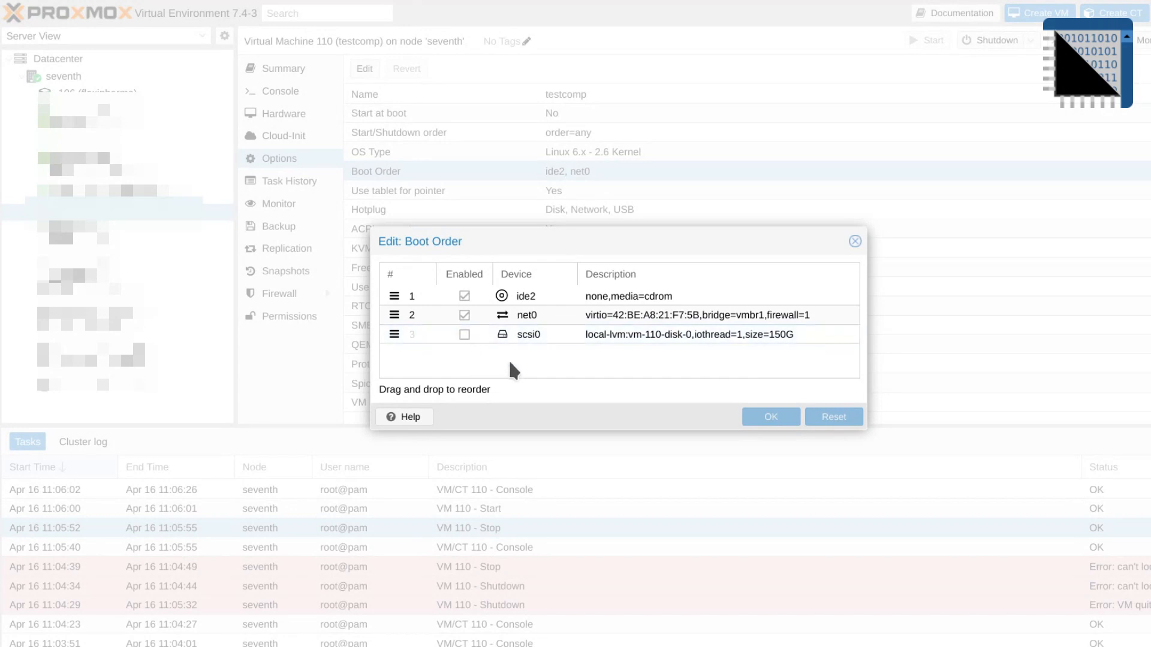
pyautogui.click(465, 296)
pyautogui.click(465, 315)
pyautogui.click(464, 334)
pyautogui.click(769, 416)
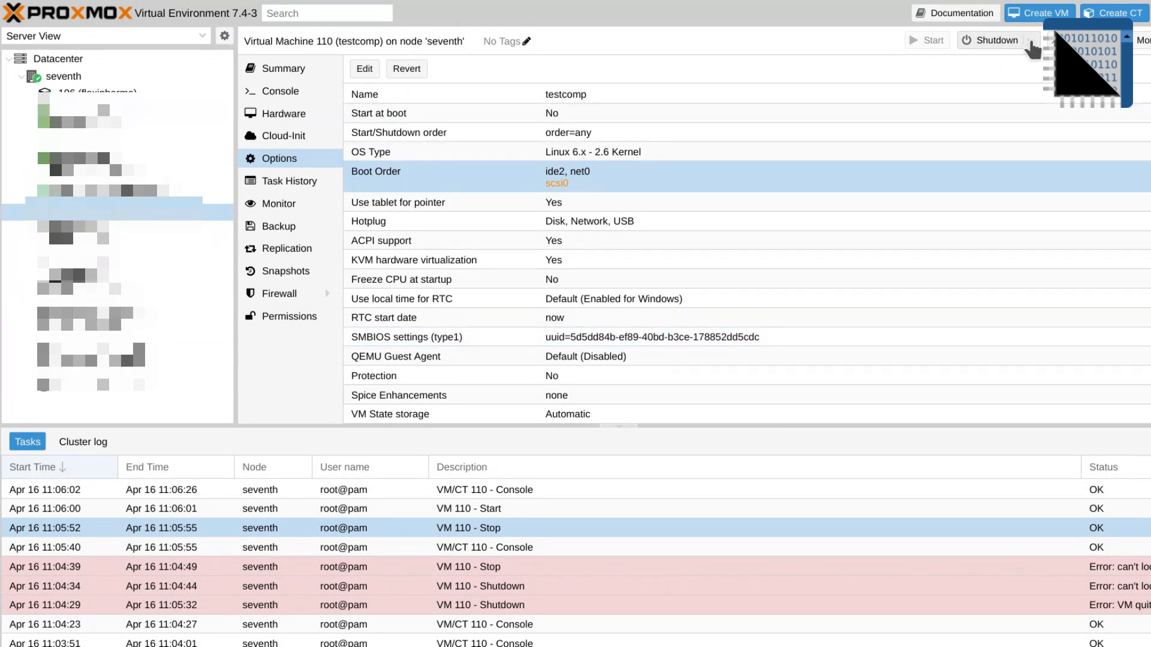
# Step: Force the running testcomp machine to stop so the pending boot order applies
pyautogui.click(1030, 40)
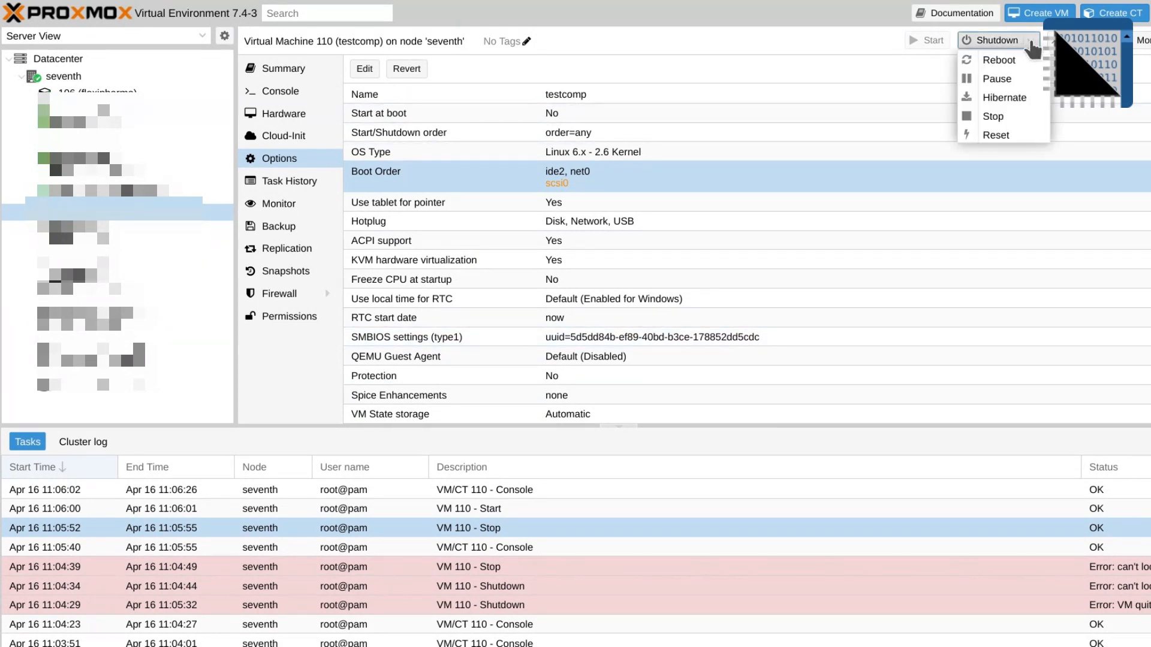
pyautogui.click(1007, 118)
pyautogui.click(586, 372)
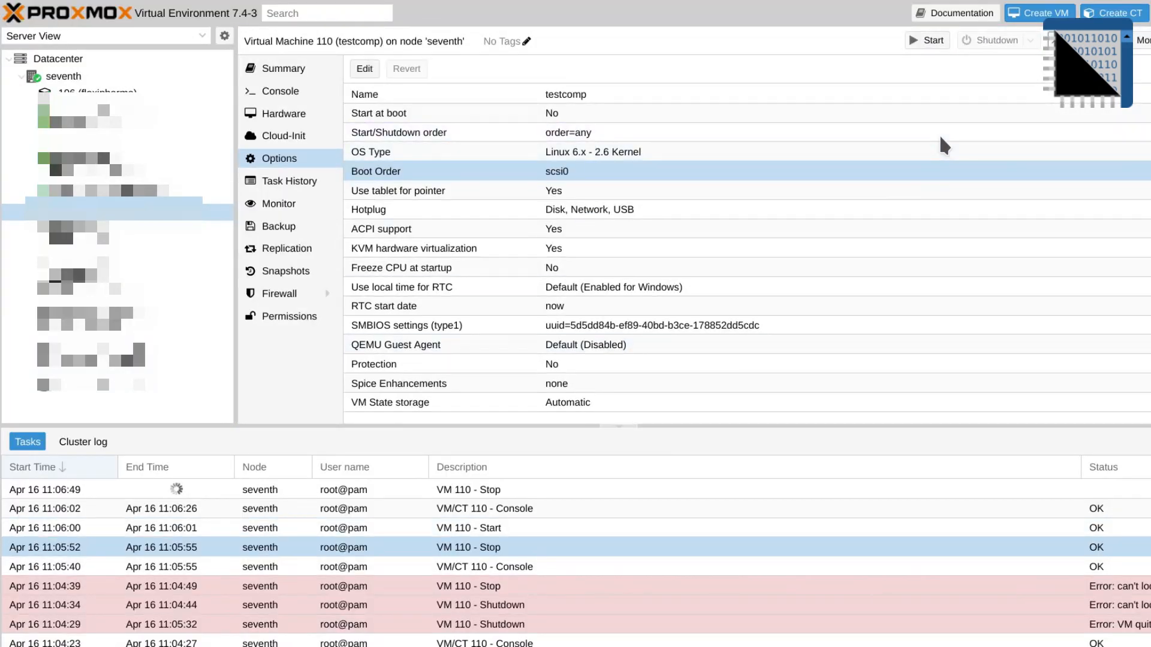
# Step: Start the testcomp machine again and open its console, positioning the window so the guest screen can be seen
pyautogui.click(927, 40)
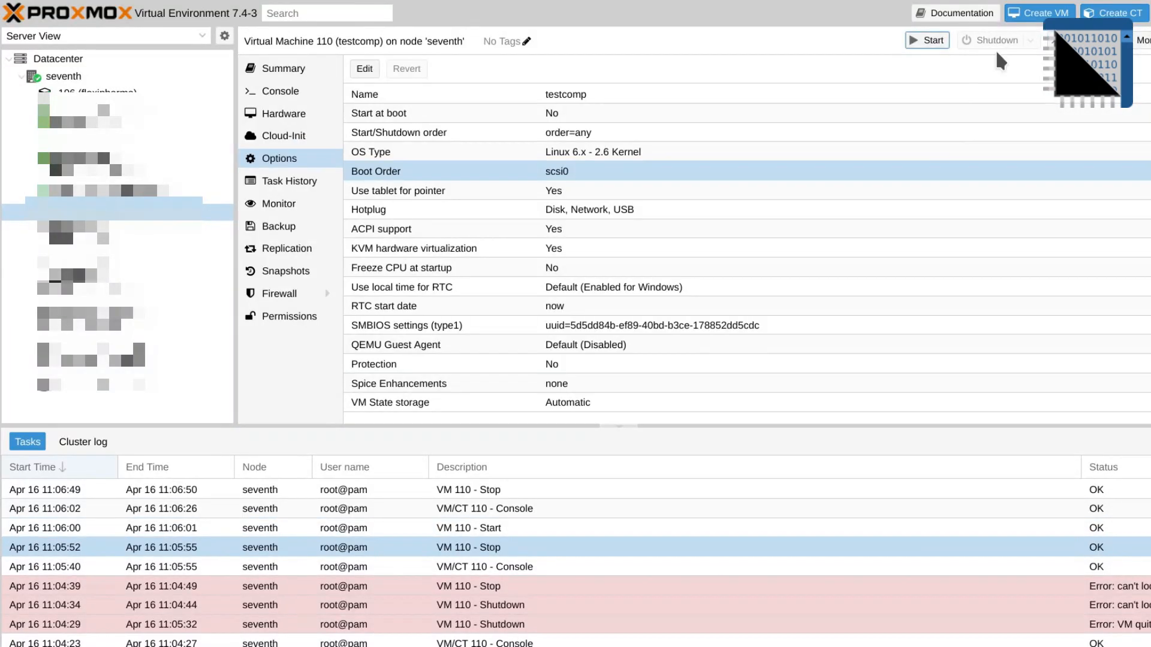
pyautogui.click(1077, 41)
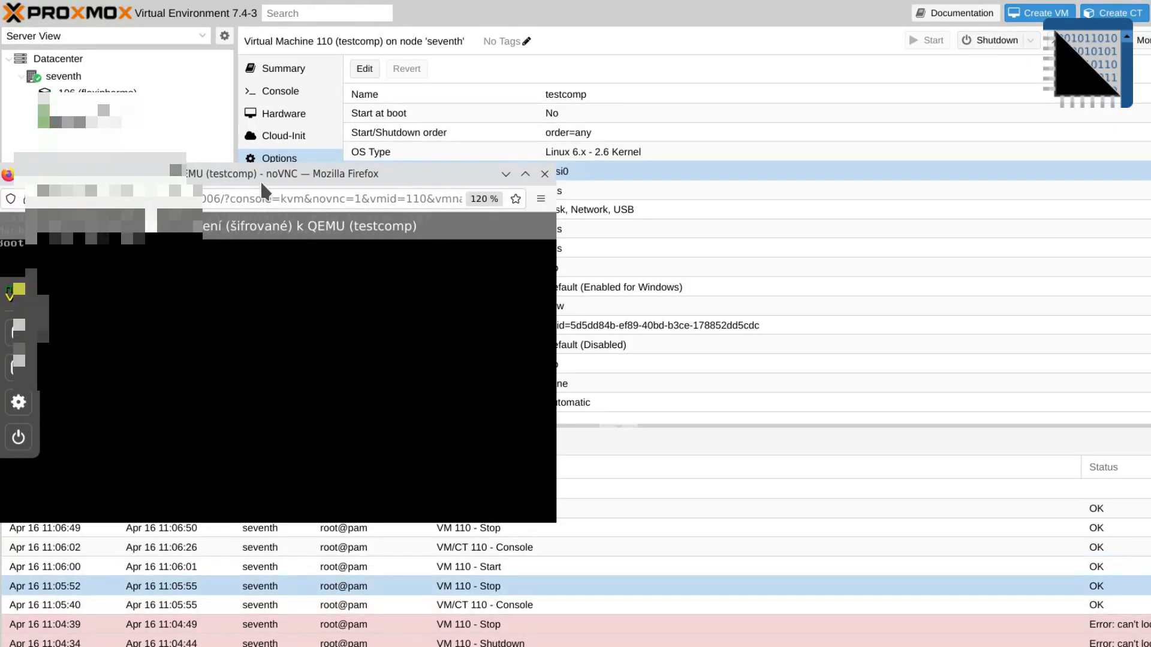
pyautogui.moveTo(284, 169); pyautogui.dragTo(588, 100)
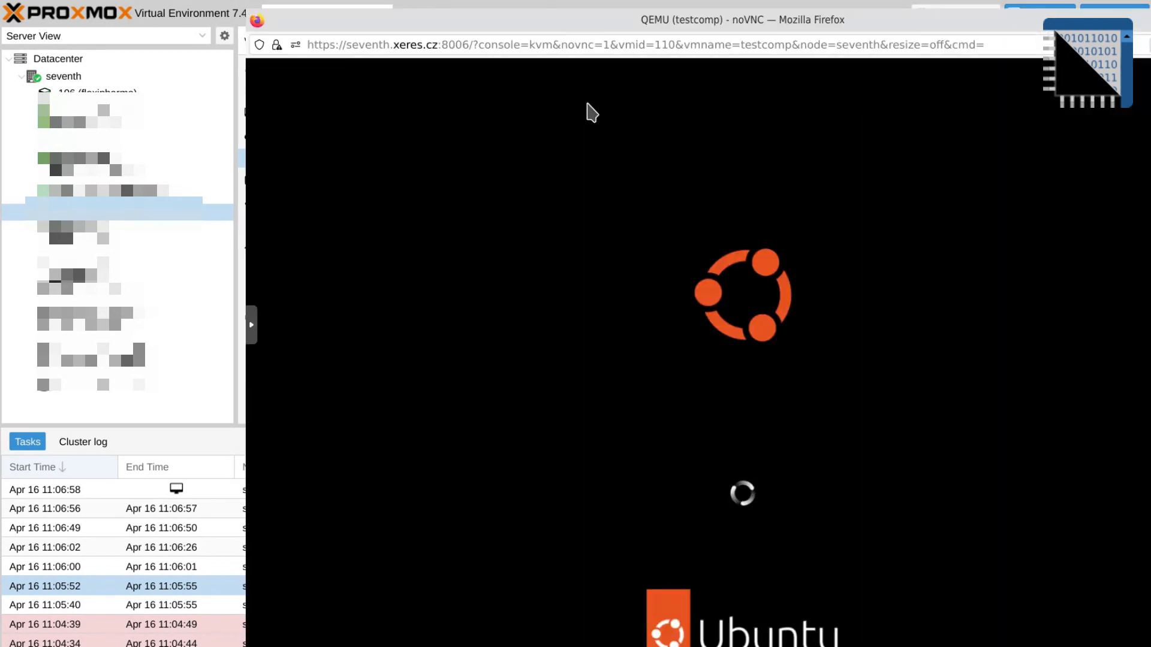
pyautogui.moveTo(613, 25); pyautogui.dragTo(482, 0)
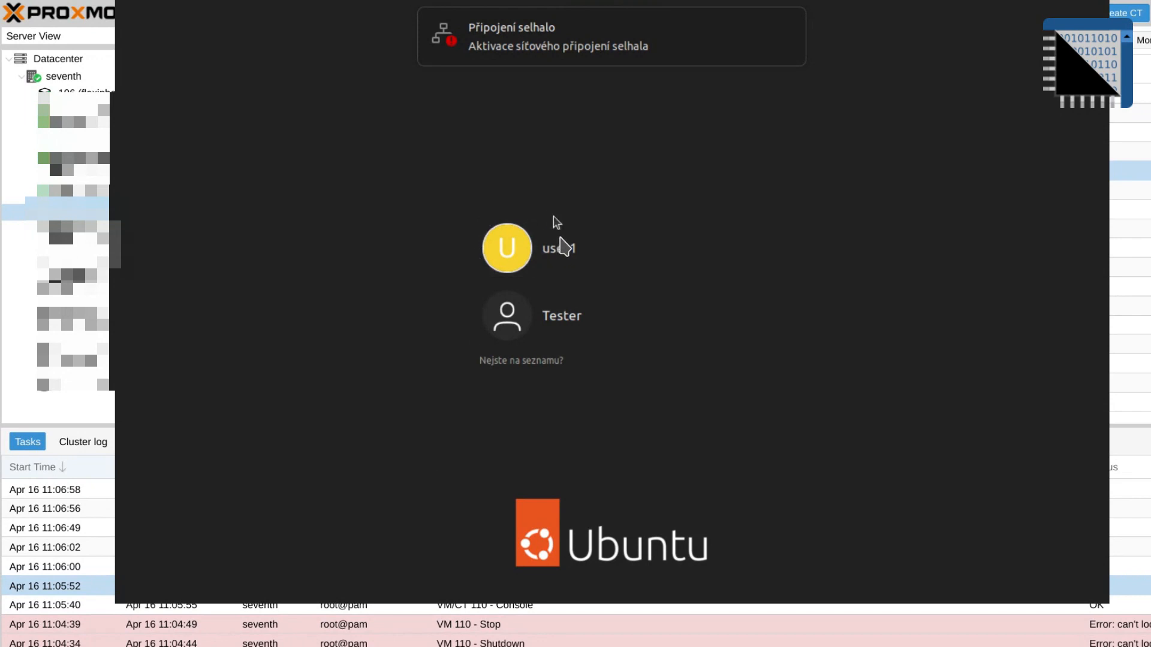
# Step: Select user1 on the Ubuntu login screen, enter the account password and sign in
pyautogui.click(563, 273)
pyautogui.click(559, 333)
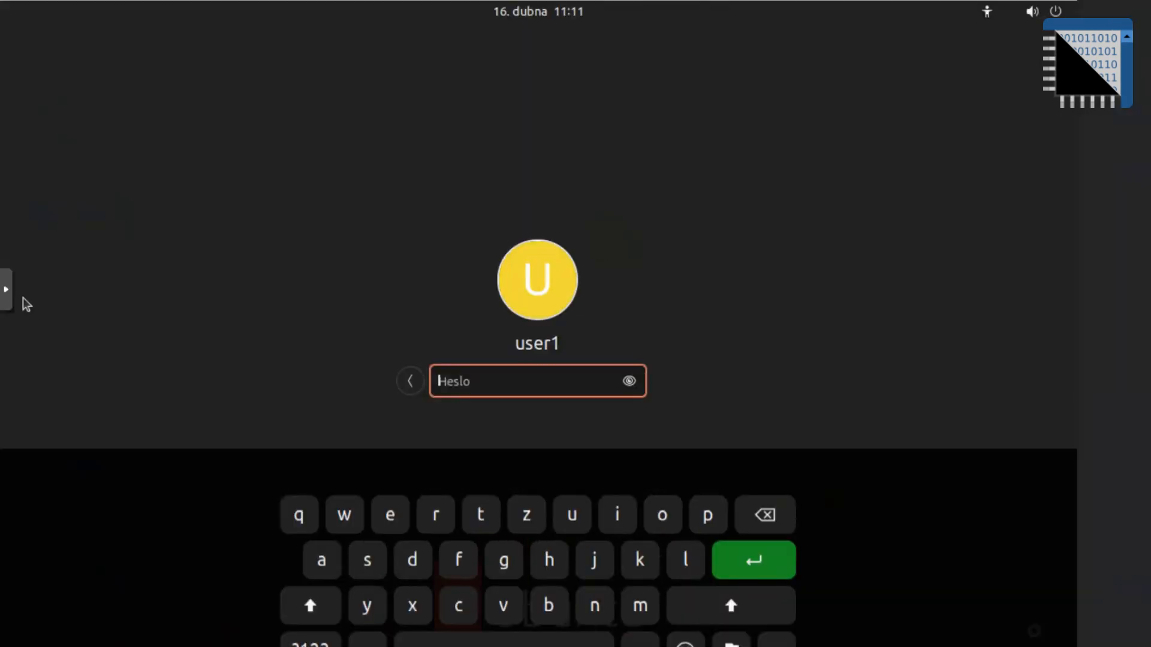
pyautogui.hotkey('ctrl', 'v')
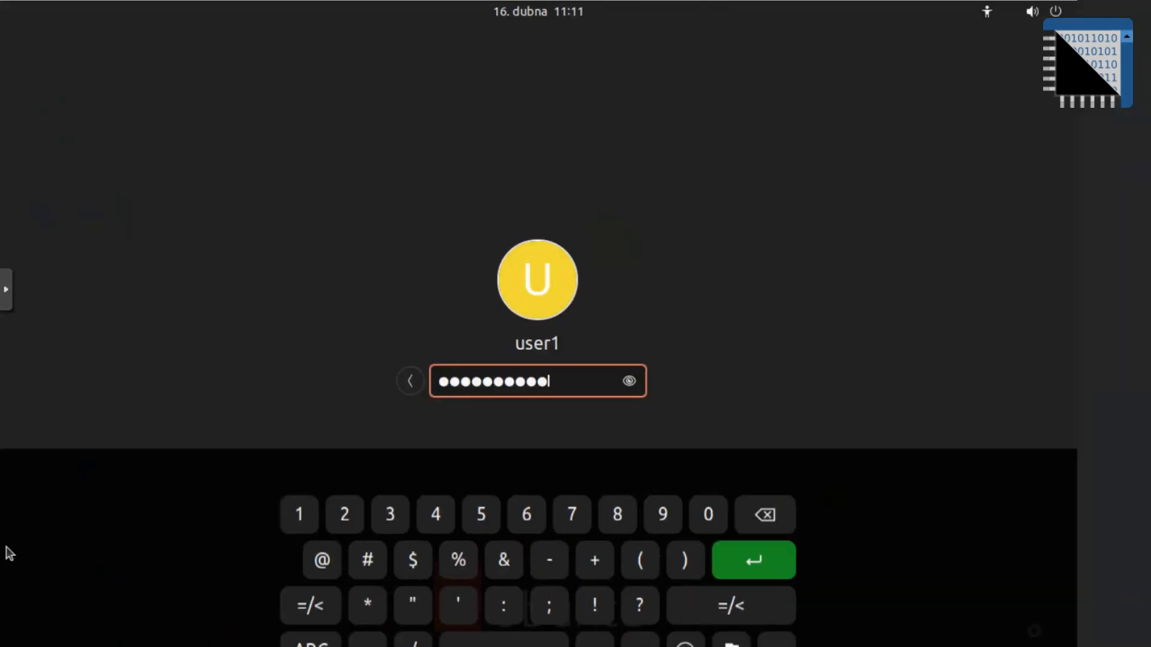
pyautogui.click(754, 560)
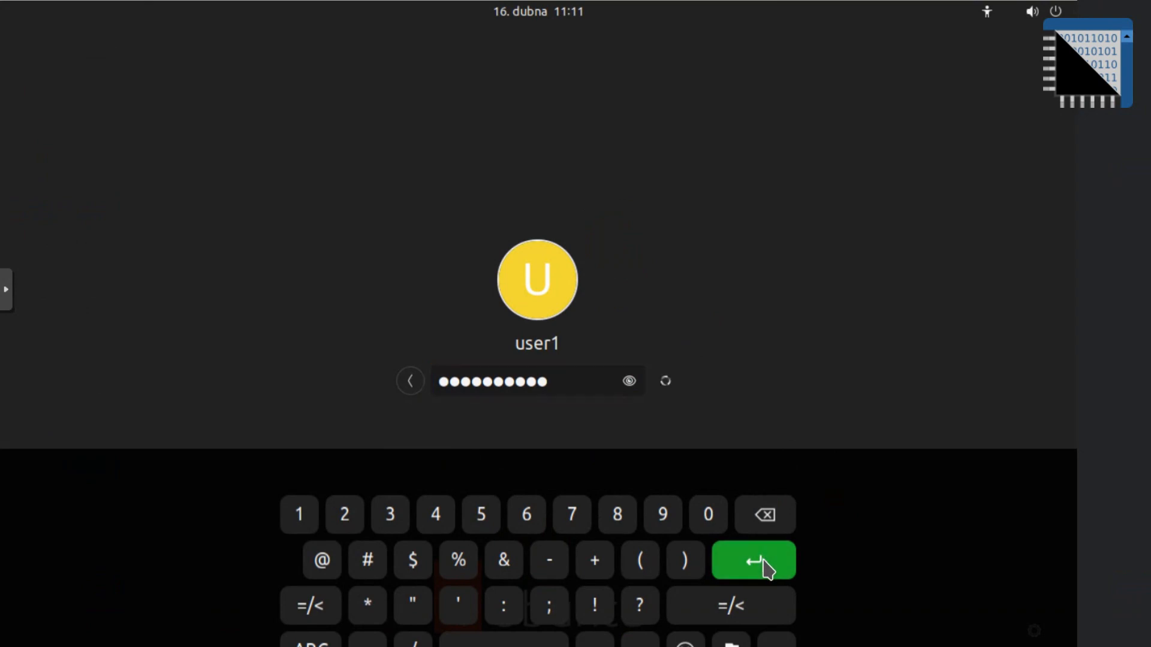